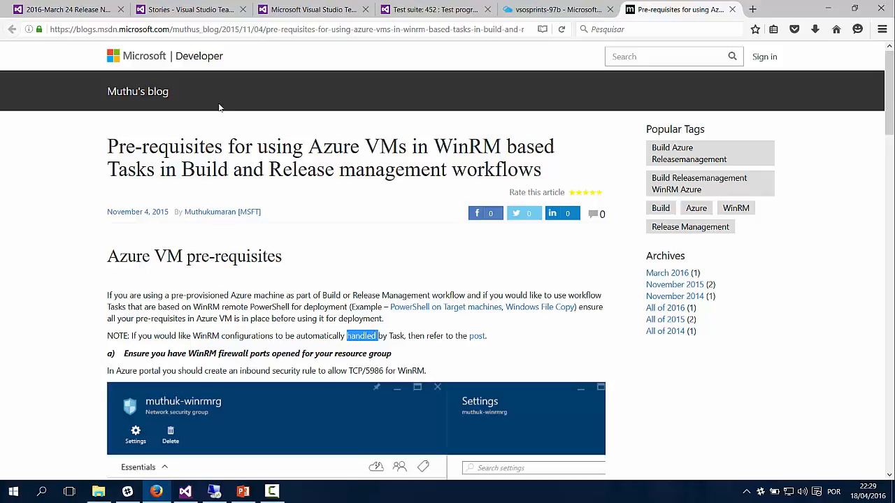
# Step: Go to the Sprint 97 - master build definition and examine the test plan execution options of its Run Functional Tests step
pyautogui.click(289, 14)
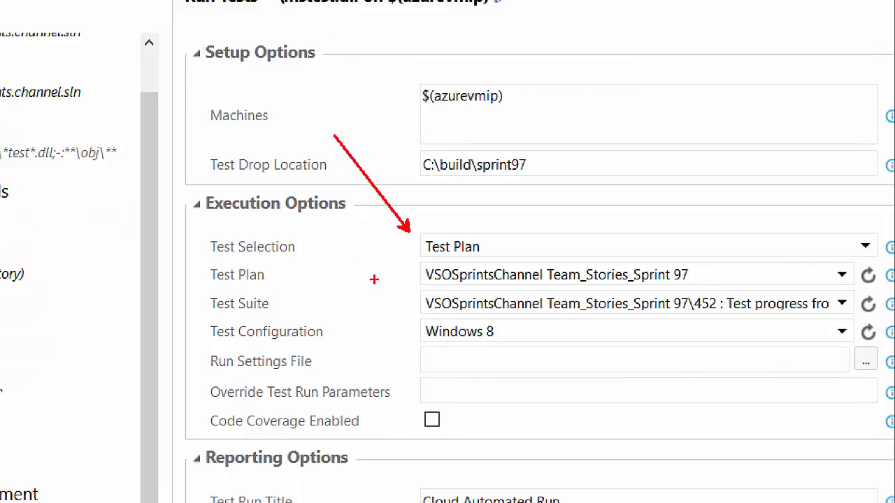
pyautogui.moveTo(692, 272); pyautogui.dragTo(776, 170)
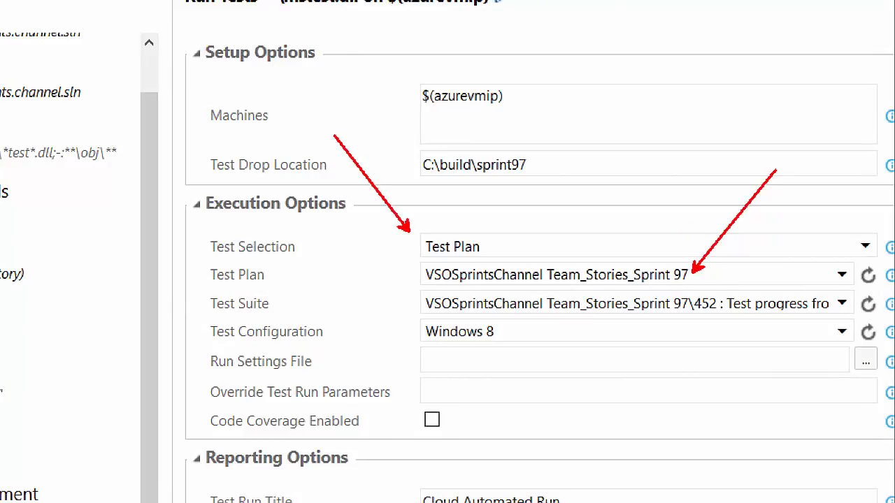
pyautogui.moveTo(412, 322); pyautogui.dragTo(312, 359)
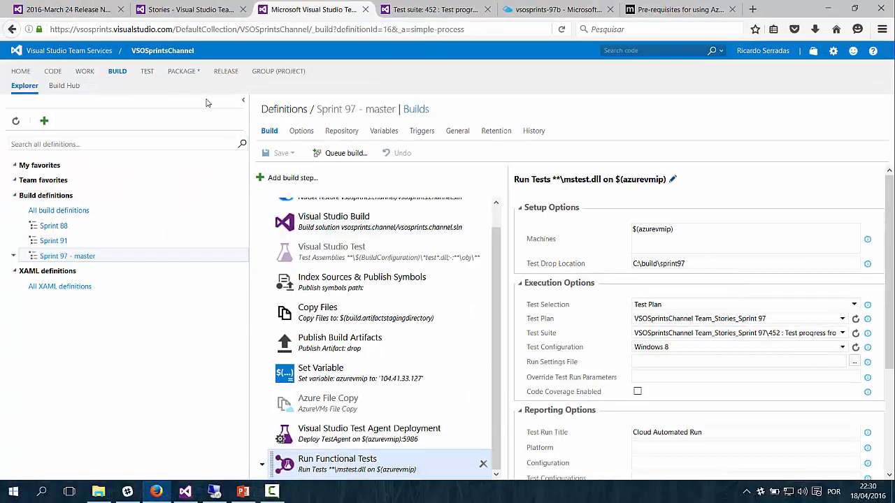
# Step: Open the Find VSO Sprints on Bing test case from test suite 452 and display its associated automation
pyautogui.click(402, 9)
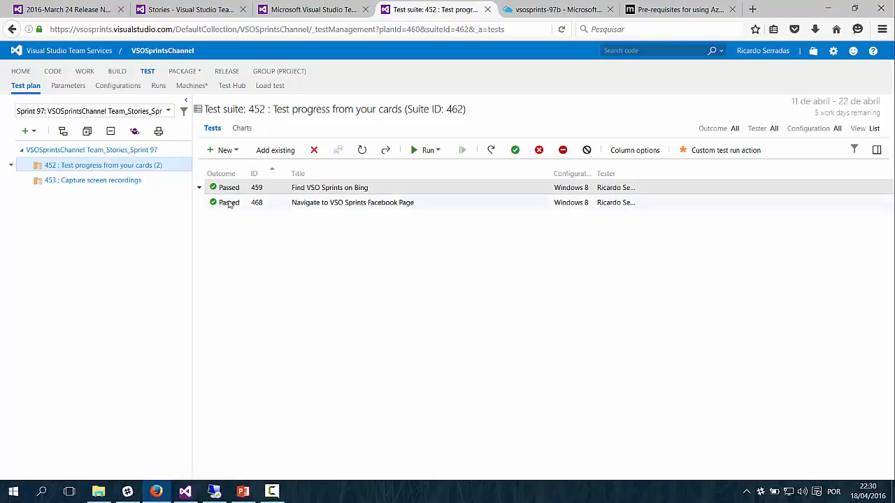
pyautogui.click(250, 204)
pyautogui.click(275, 189)
pyautogui.click(278, 200)
pyautogui.doubleClick(283, 190)
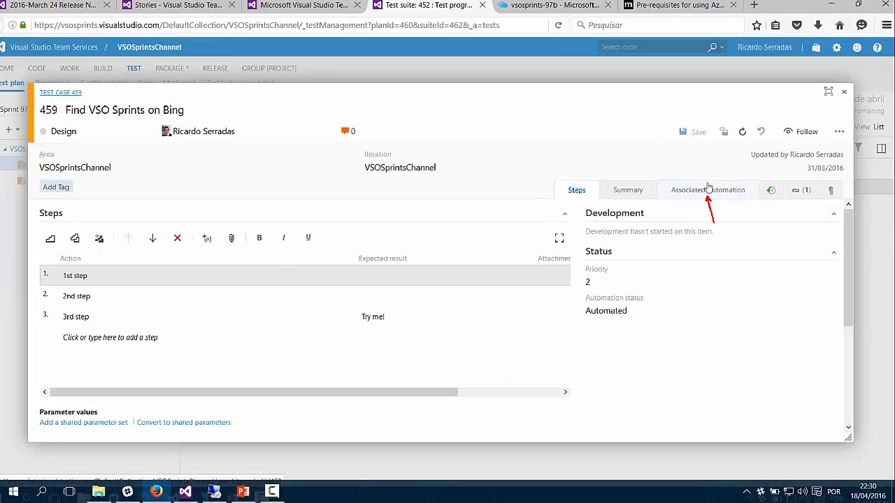
pyautogui.click(708, 189)
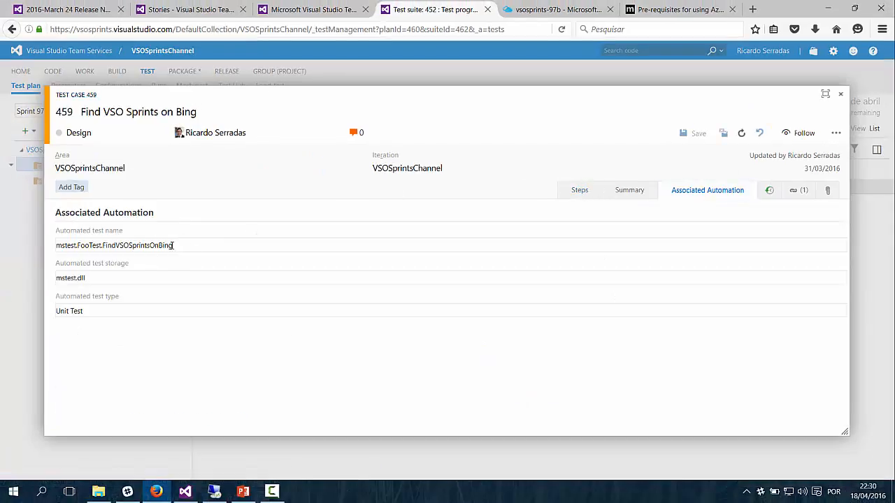
# Step: Examine the automated test name, storage and type associated with test case 459
pyautogui.moveTo(173, 246); pyautogui.dragTo(103, 246)
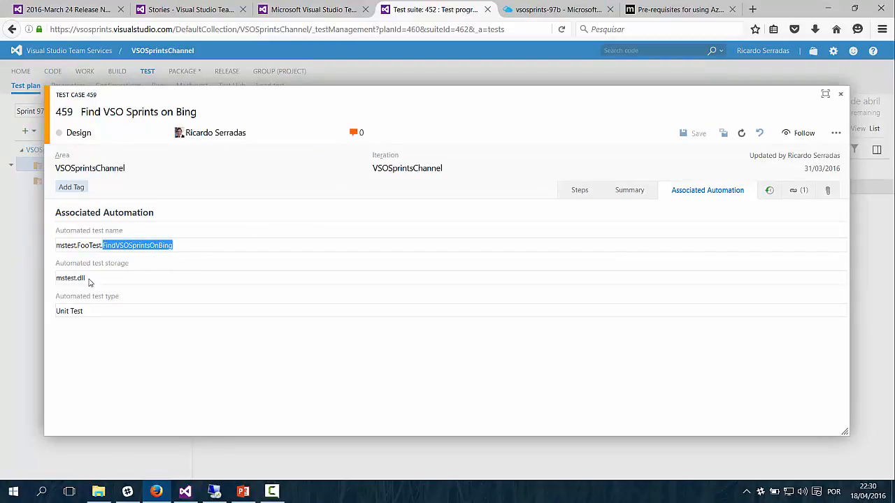
pyautogui.moveTo(91, 282); pyautogui.dragTo(56, 281)
pyautogui.click(59, 281)
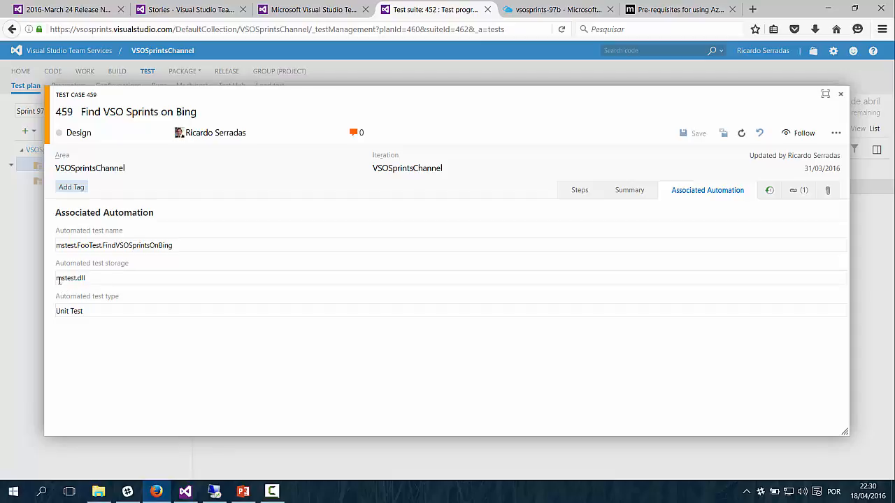
pyautogui.doubleClick(66, 280)
pyautogui.moveTo(95, 311); pyautogui.dragTo(59, 314)
# Step: Switch to Visual Studio and connect to the VSOSprintsChannel Git repository of the vsosprints.visualstudio.com project
pyautogui.click(184, 491)
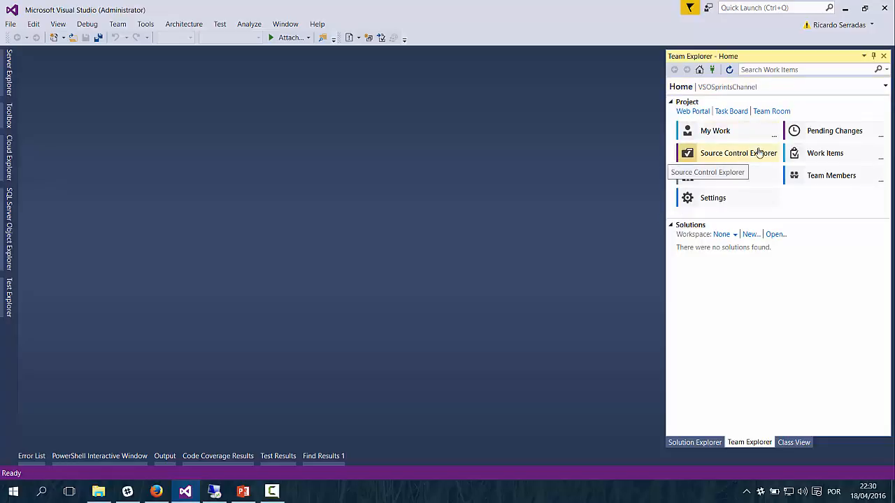
pyautogui.click(714, 71)
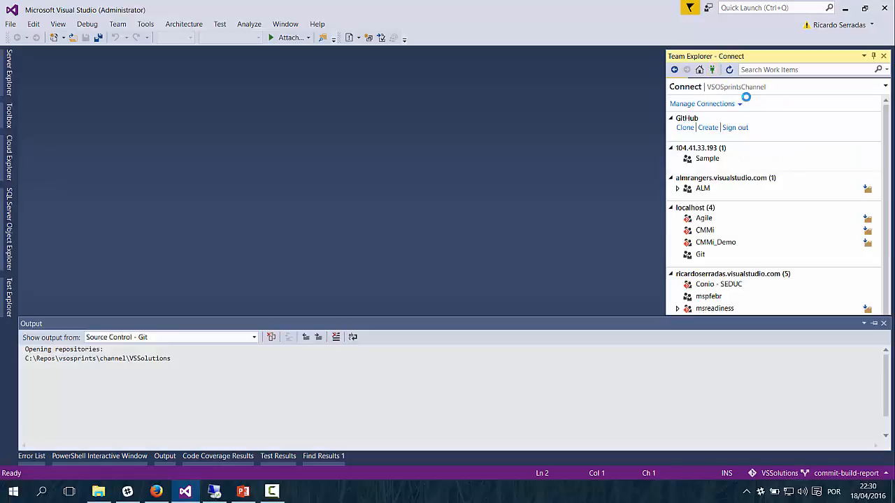
pyautogui.scroll(-2, 764, 357)
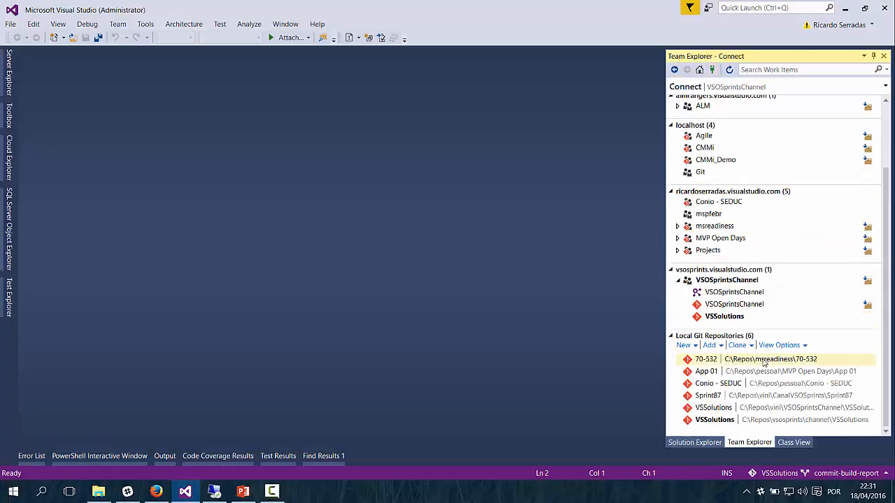
pyautogui.doubleClick(734, 304)
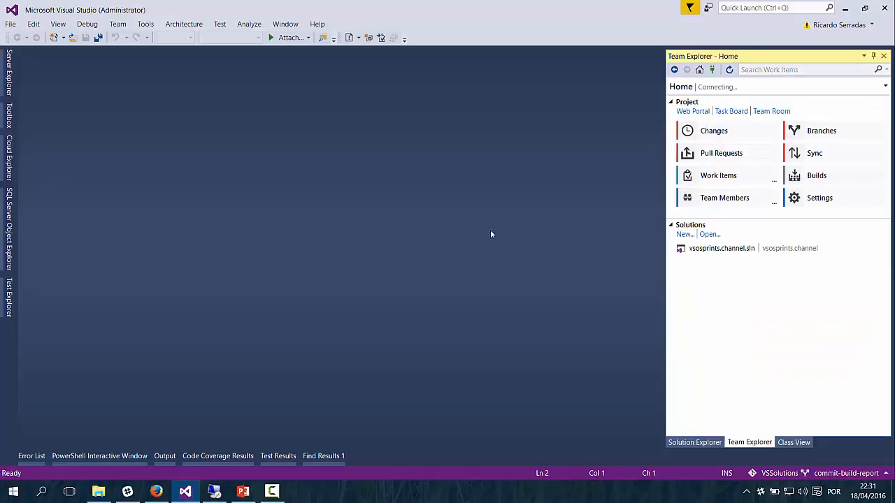
pyautogui.click(692, 249)
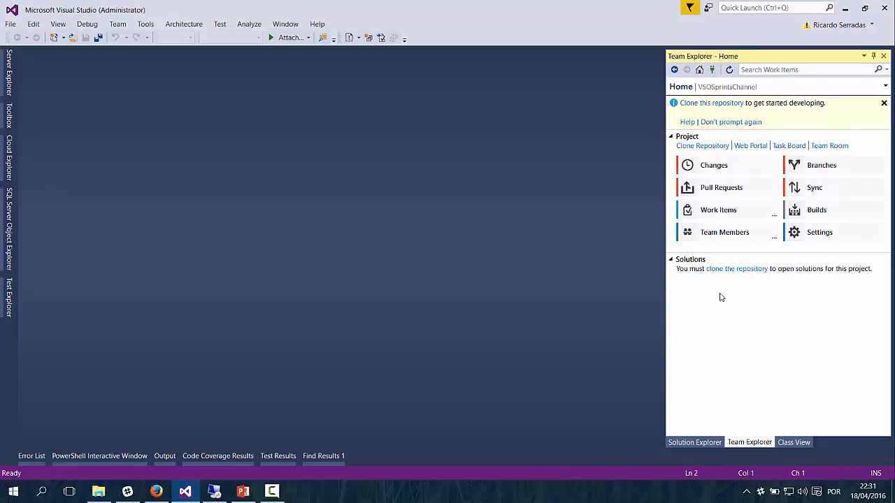
# Step: Open the first vsosprints.channel.sln entry among the recent projects and solutions
pyautogui.click(695, 443)
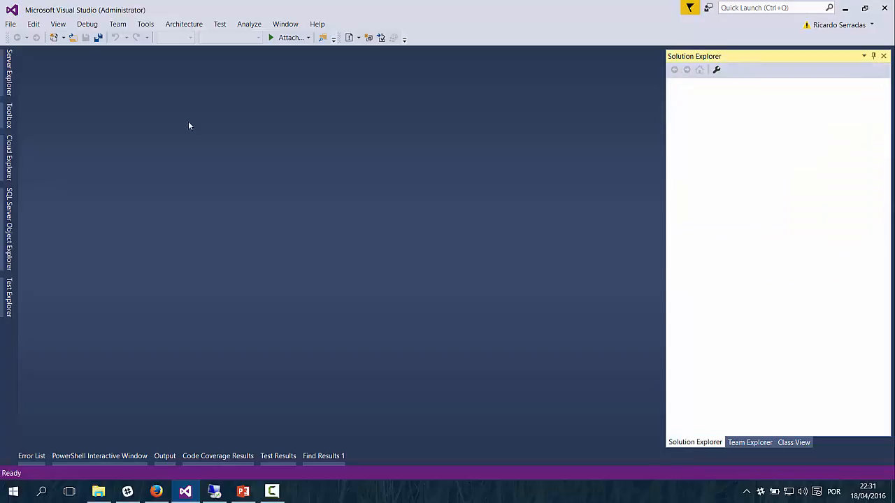
pyautogui.click(12, 24)
pyautogui.moveTo(88, 200)
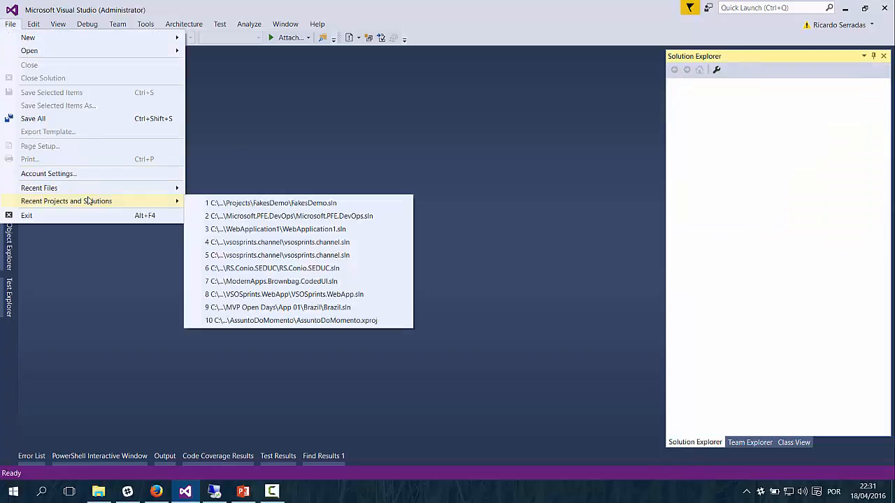
pyautogui.click(323, 243)
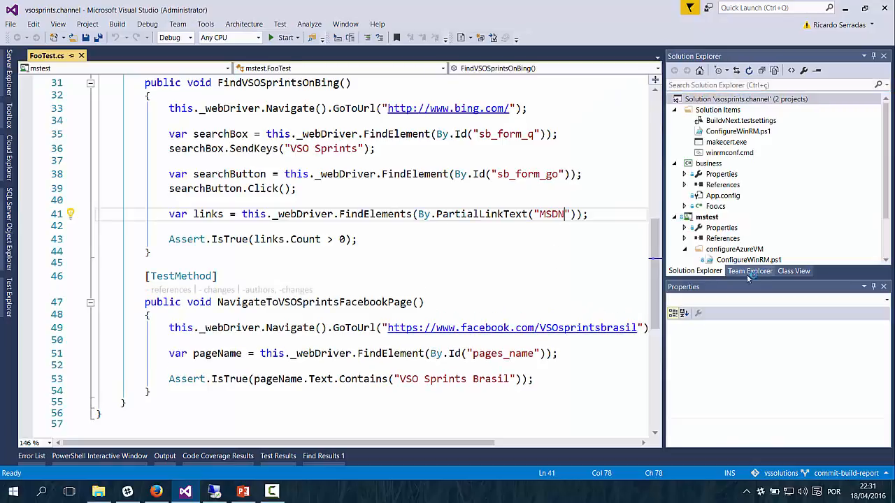
# Step: Look through the FooTest.cs code and set the Properties window to auto-hide
pyautogui.scroll(10, 511, 231)
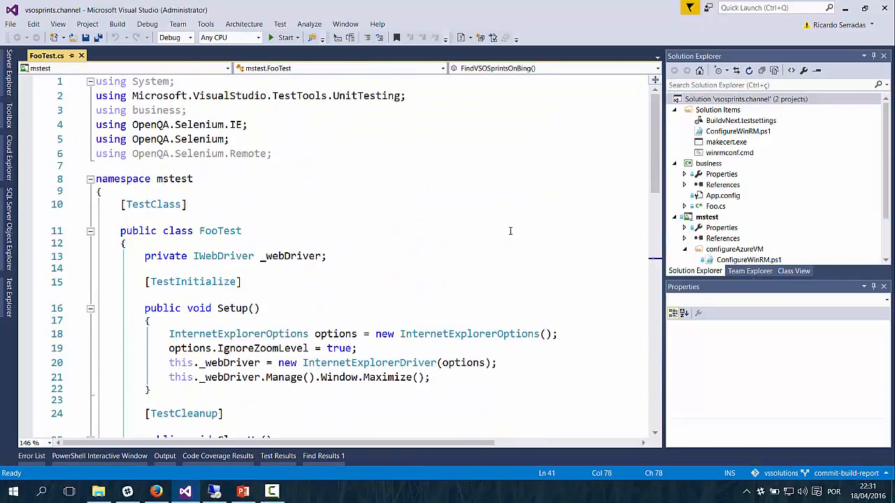
pyautogui.scroll(-8, 512, 231)
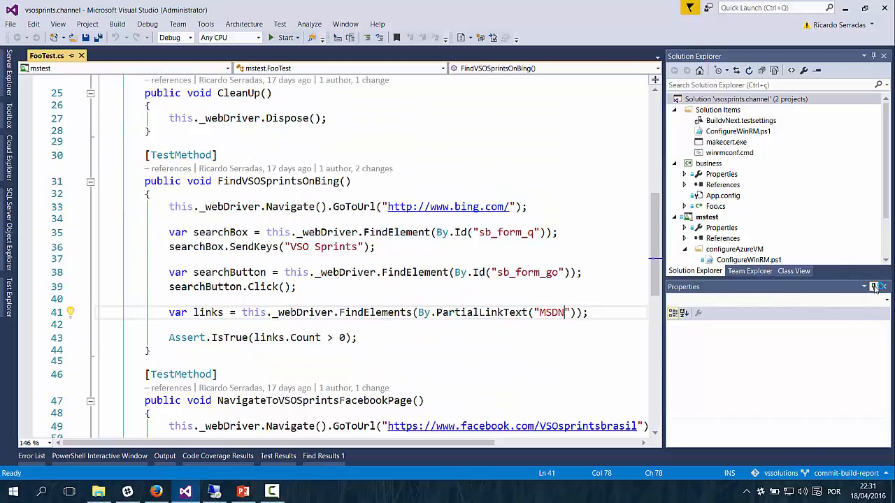
pyautogui.click(873, 287)
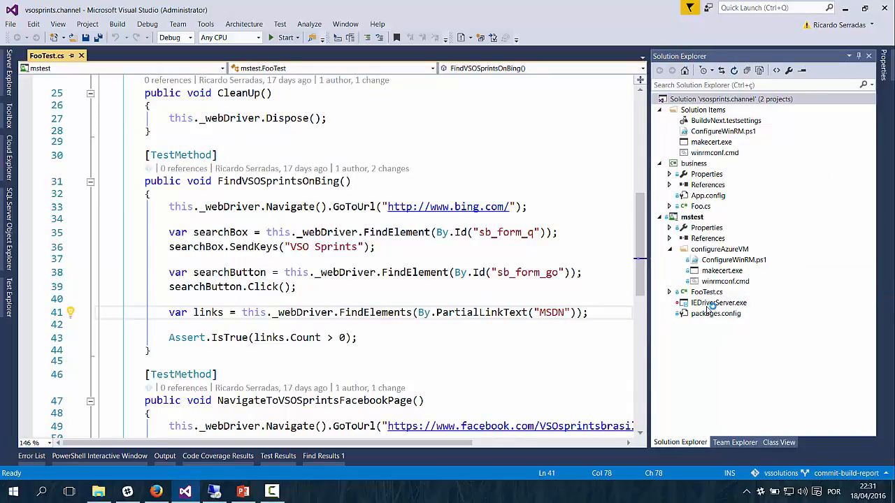
# Step: Examine the FindVSOSprintsOnBing test method and its FindElement calls in FooTest.cs
pyautogui.click(552, 273)
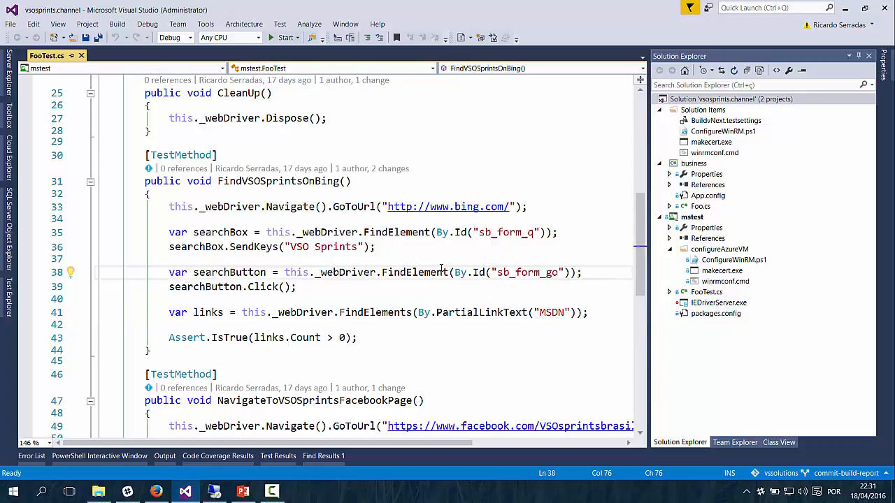
pyautogui.scroll(-3, 475, 266)
pyautogui.scroll(3, 404, 250)
pyautogui.doubleClick(295, 181)
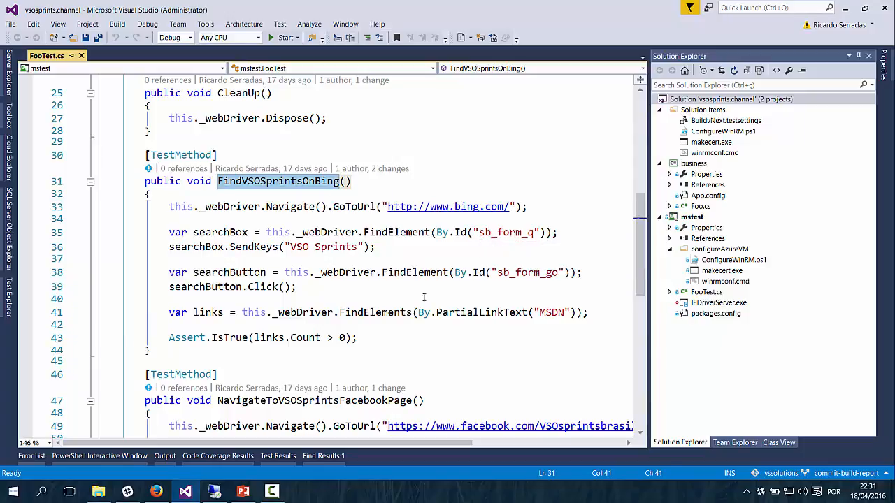
pyautogui.doubleClick(391, 233)
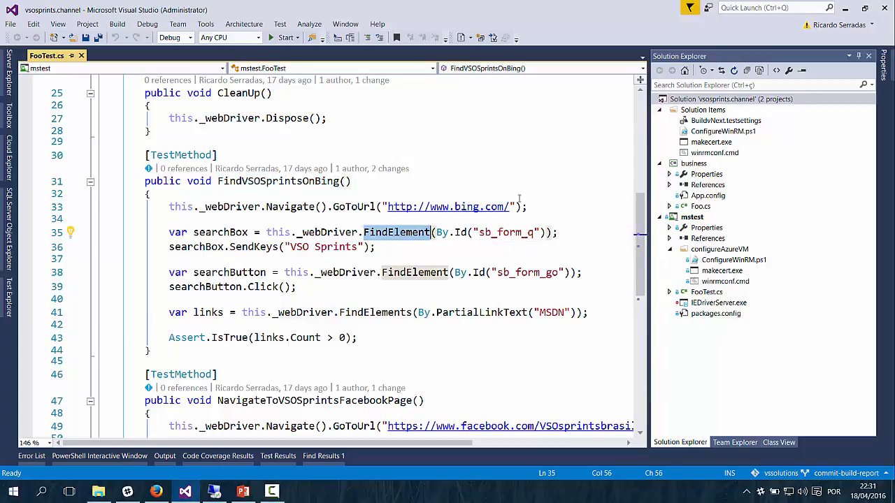
# Step: Check the test case ID in the browser, then find and open work item 459 in Visual Studio
pyautogui.click(734, 442)
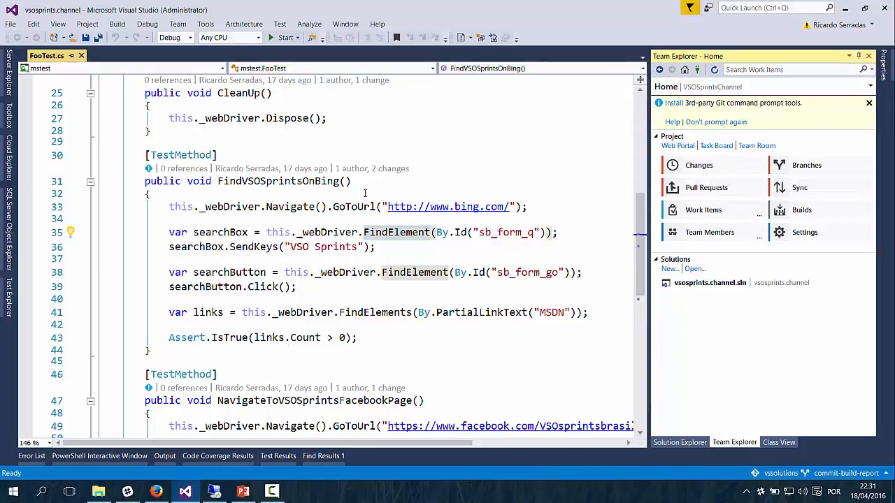
pyautogui.hotkey('alt', 'Tab')
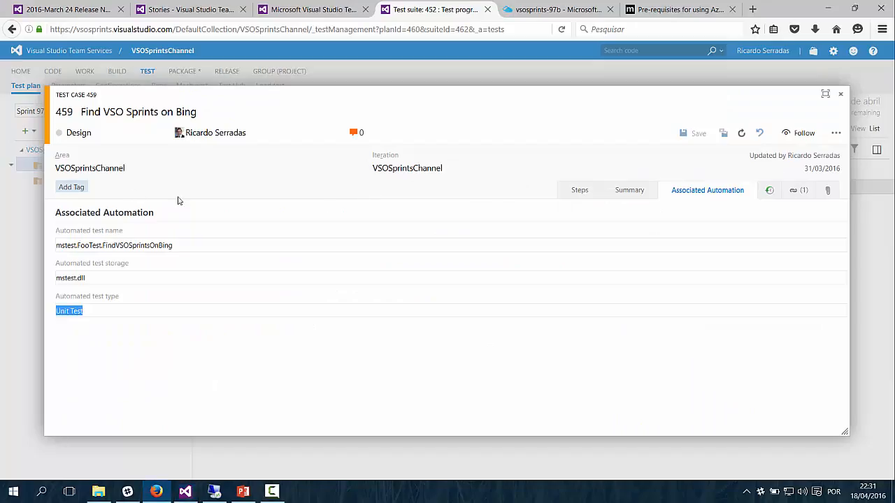
pyautogui.hotkey('alt', 'Tab')
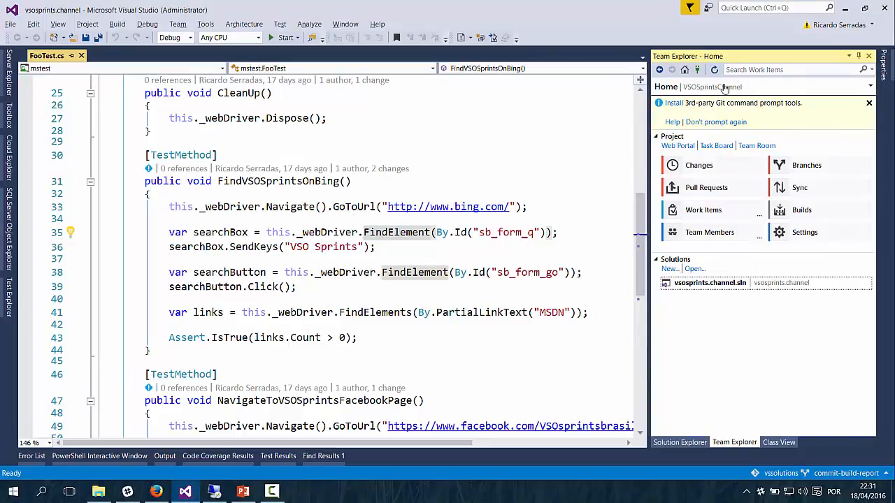
pyautogui.click(750, 71)
pyautogui.write('459')
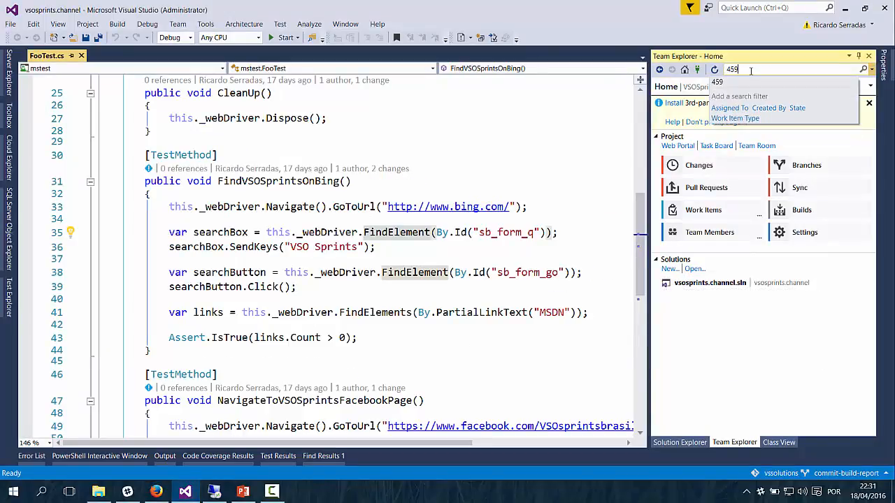
pyautogui.press('Return')
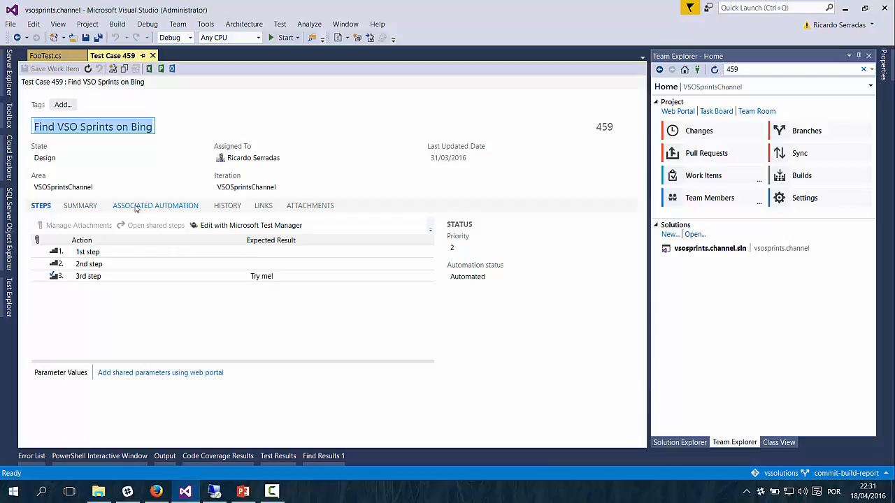
# Step: View the associated automation of test case 459 and the list of selectable tests, leaving the association as it is
pyautogui.click(136, 207)
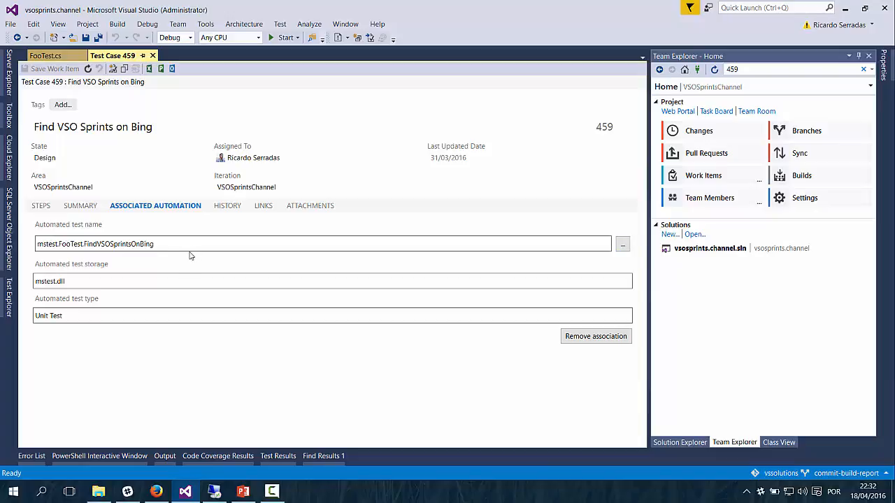
pyautogui.click(625, 248)
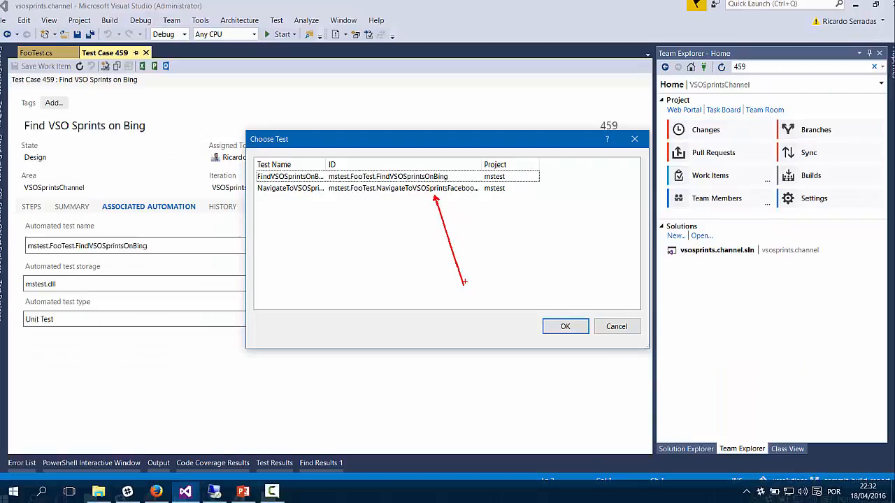
pyautogui.click(620, 328)
# Step: Close the Test Case 459 document and select the FindVSOSprintsOnBing method name in FooTest.cs
pyautogui.click(152, 56)
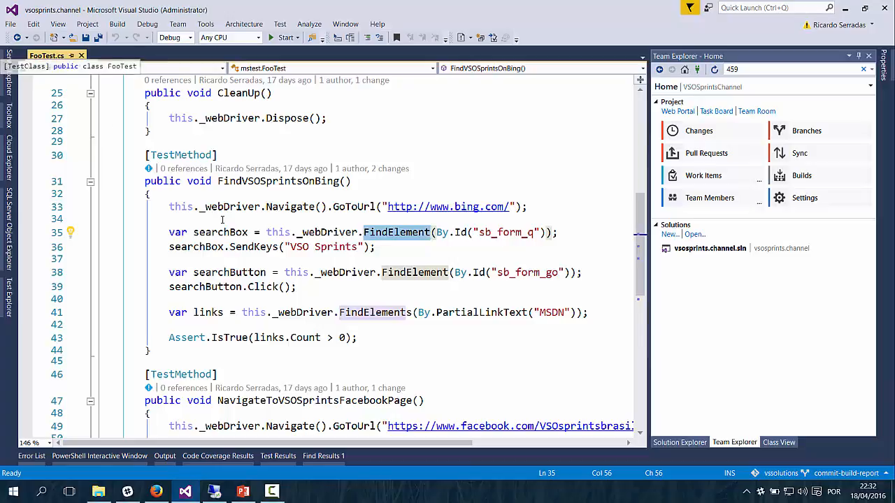
pyautogui.doubleClick(262, 273)
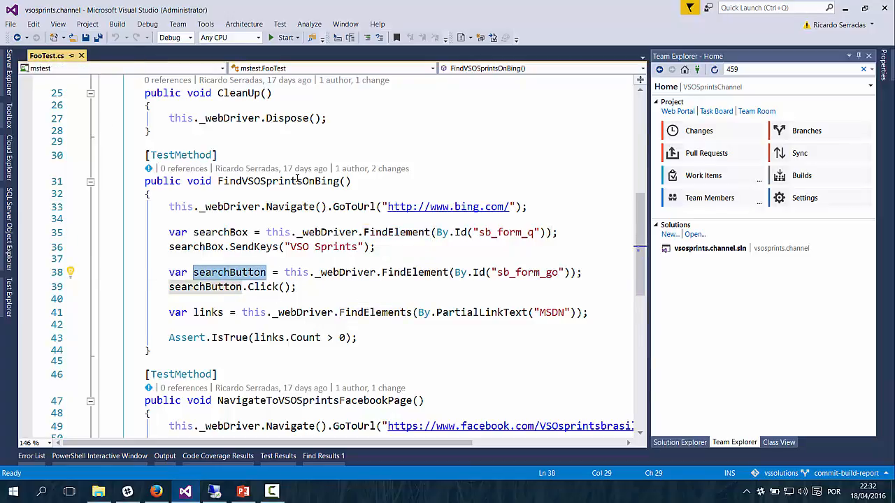
pyautogui.doubleClick(290, 187)
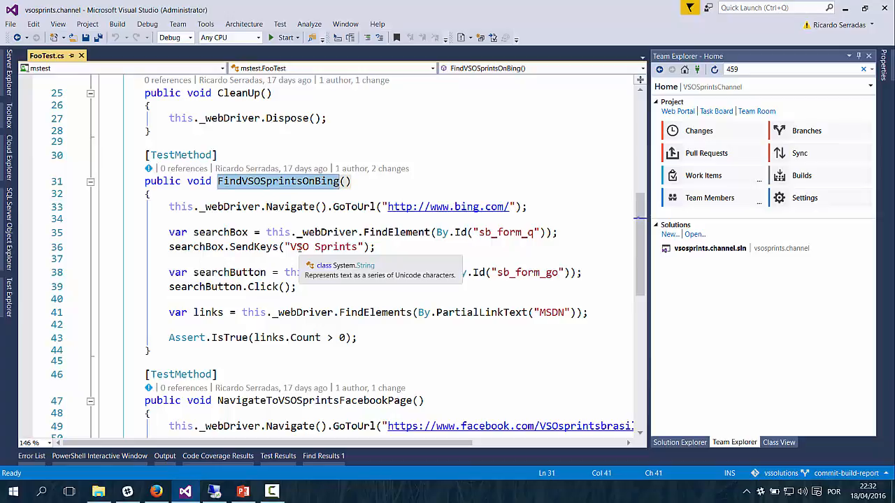
# Step: Switch to the browser, close test case 459 and return to the build steps of the Sprint 97 - master definition
pyautogui.hotkey('alt', 'Tab')
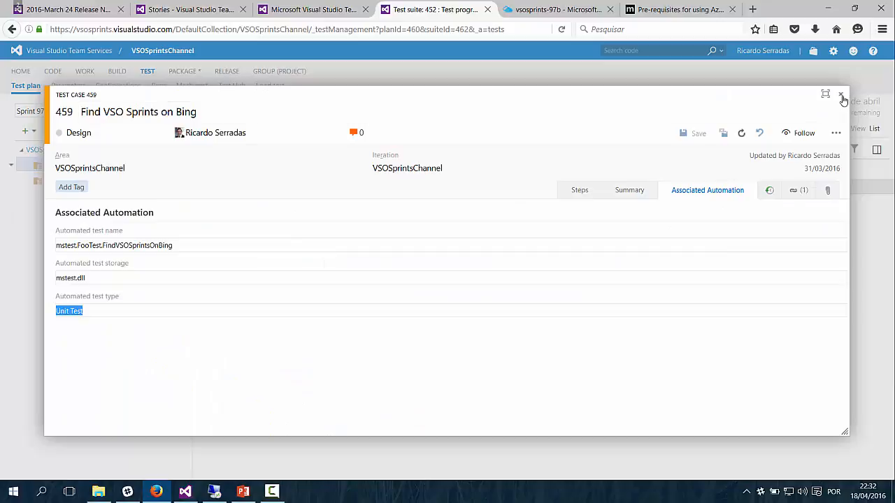
pyautogui.click(840, 94)
pyautogui.click(333, 17)
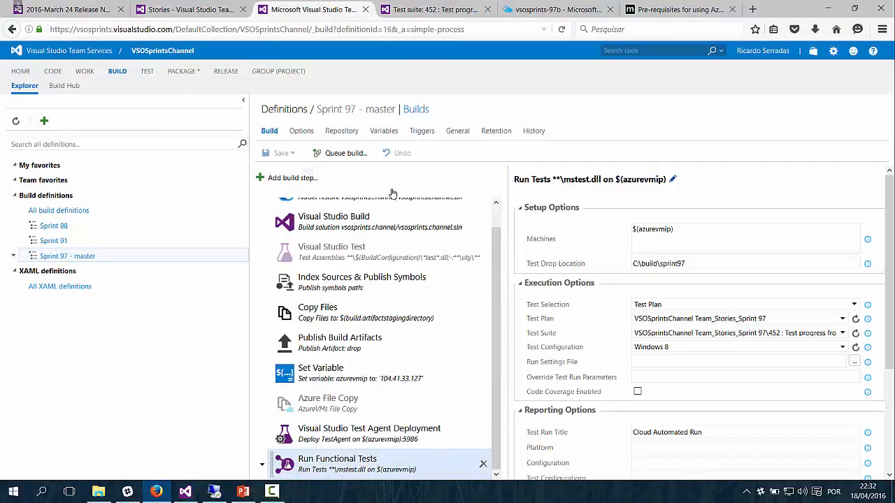
pyautogui.scroll(1, 370, 245)
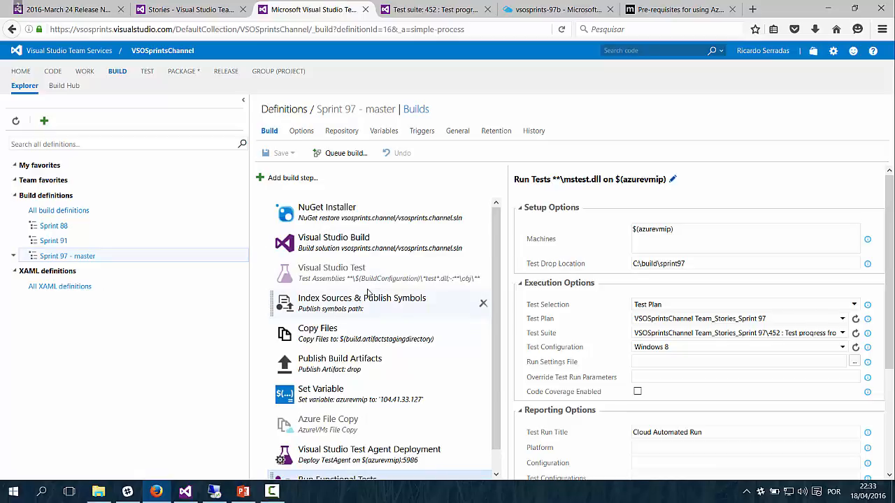
# Step: View the settings of the NuGet Installer, Visual Studio Build, Visual Studio Test and Index Sources & Publish Symbols build steps
pyautogui.click(403, 223)
pyautogui.click(393, 238)
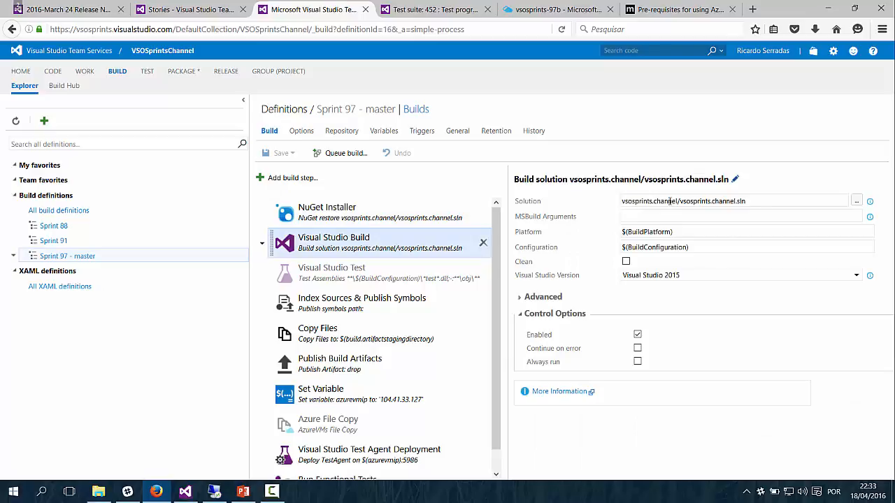
pyautogui.moveTo(746, 200); pyautogui.dragTo(605, 201)
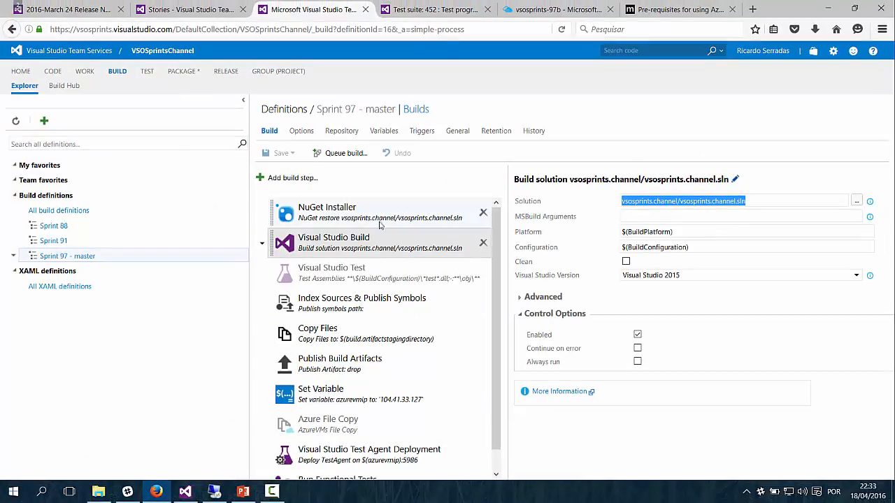
pyautogui.click(385, 280)
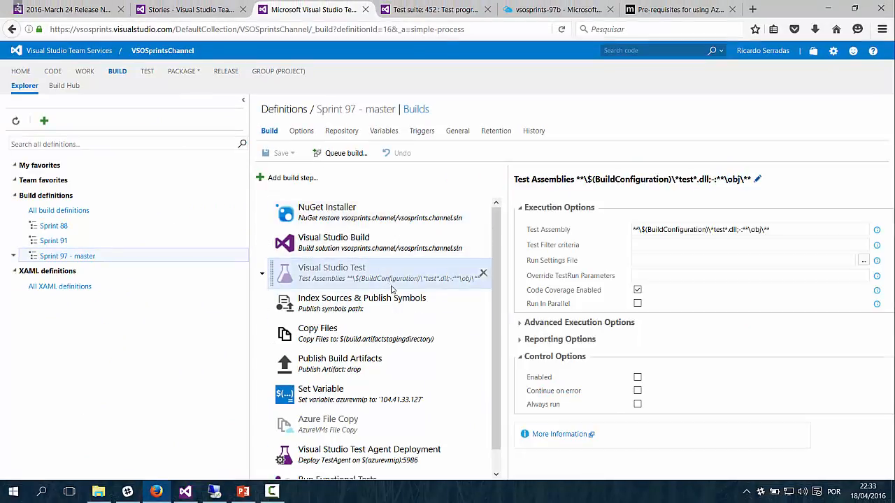
pyautogui.click(359, 306)
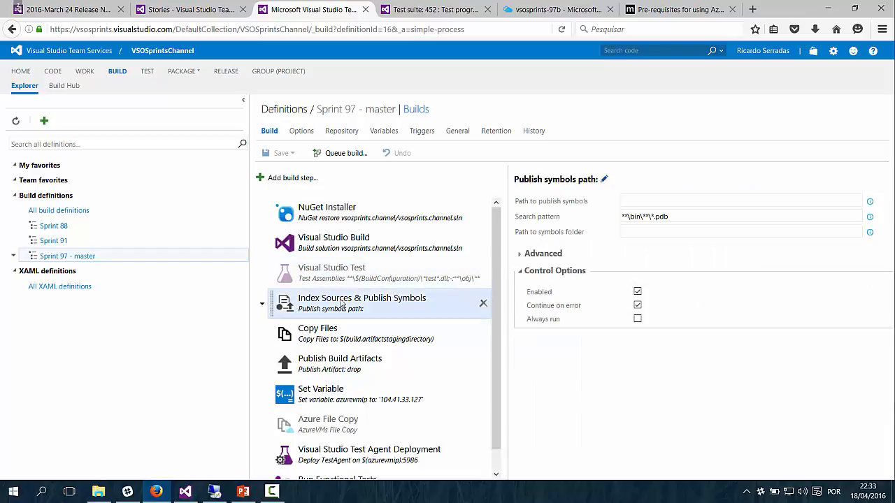
# Step: Examine the Copy Files build step, focusing on its Contents pattern and Target Folder
pyautogui.click(327, 337)
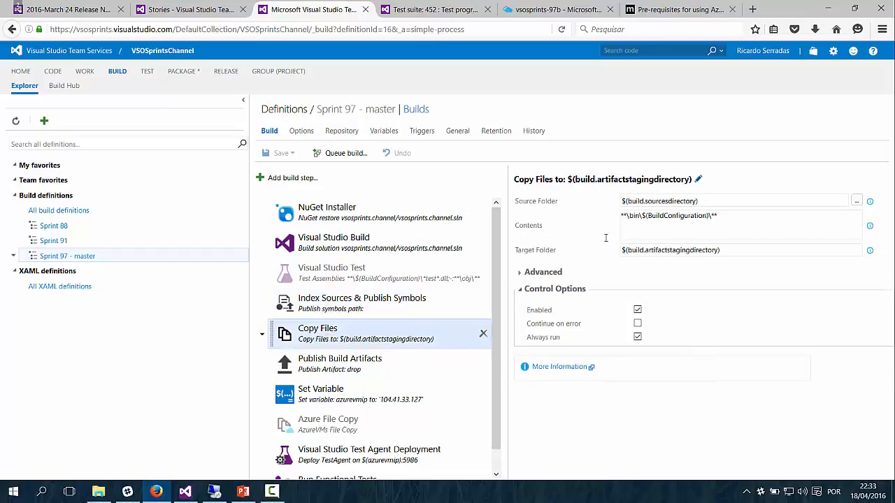
pyautogui.hotkey('ctrl', '1')
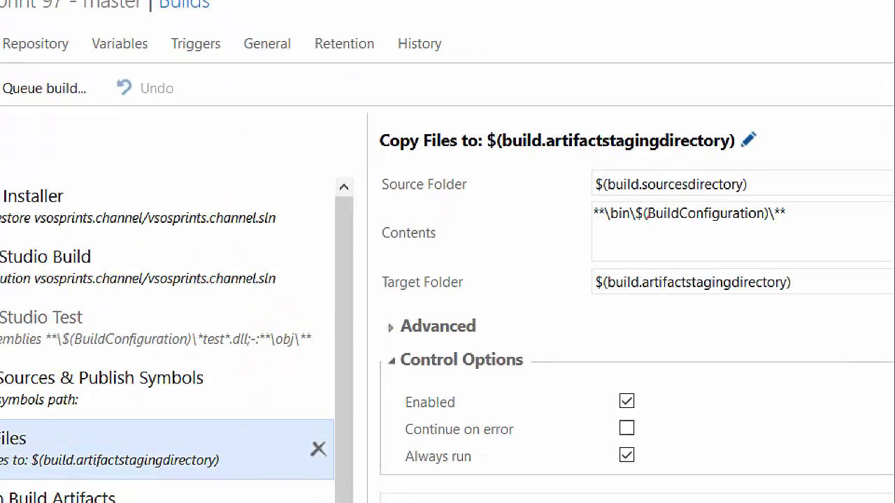
pyautogui.click(648, 218)
pyautogui.moveTo(687, 226); pyautogui.dragTo(752, 258)
pyautogui.moveTo(689, 300); pyautogui.dragTo(703, 359)
pyautogui.press('Escape')
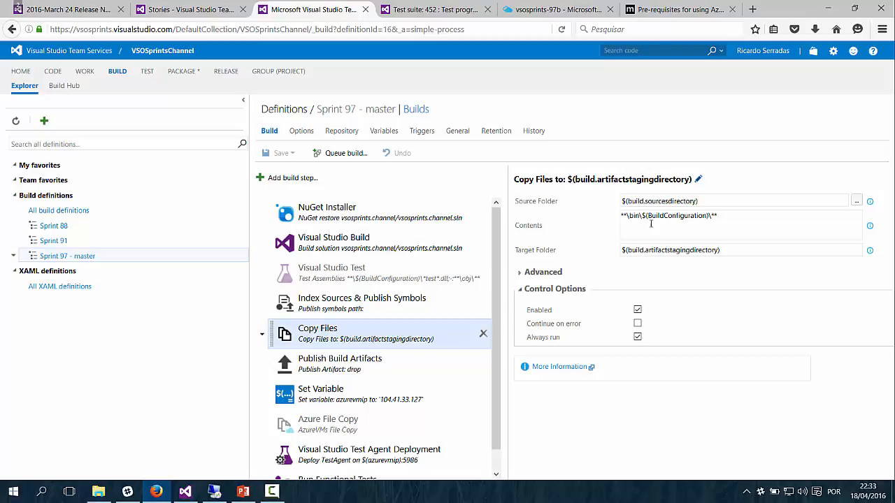
# Step: Examine the Publish Build Artifacts step, highlighting its publish path and artifact name
pyautogui.click(332, 359)
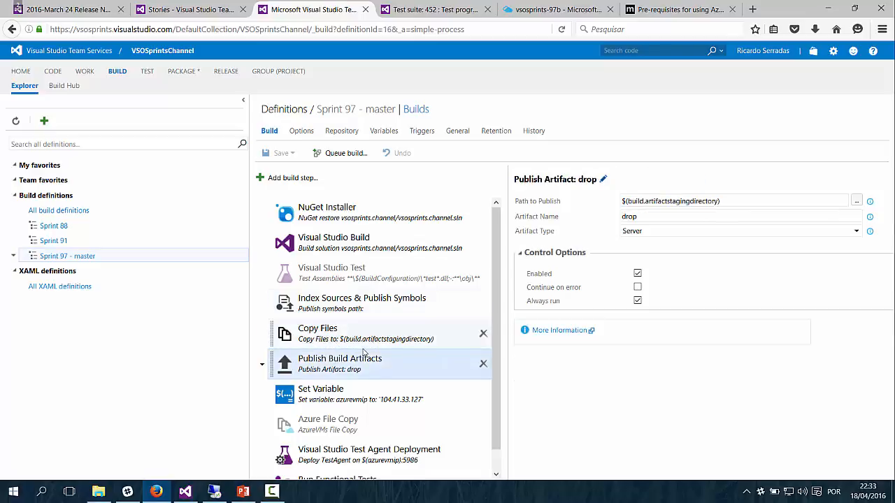
pyautogui.scroll(-1, 362, 355)
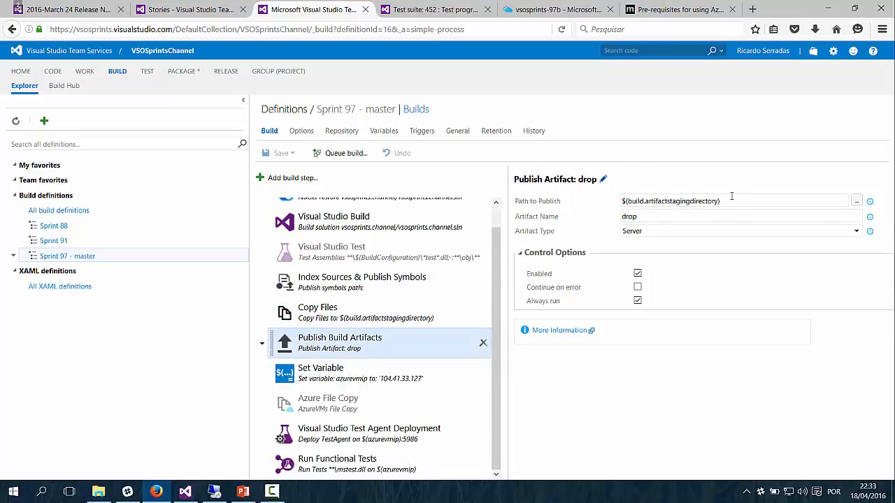
pyautogui.moveTo(721, 201); pyautogui.dragTo(592, 218)
pyautogui.doubleClick(657, 201)
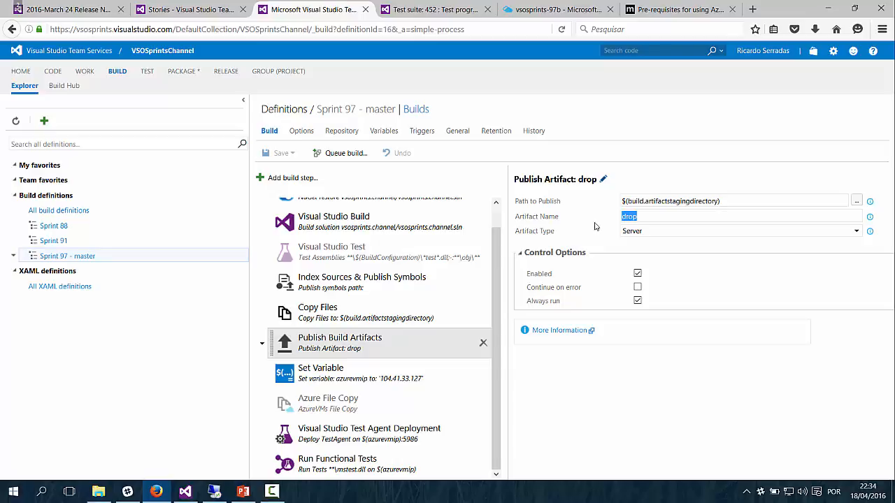
pyautogui.click(496, 298)
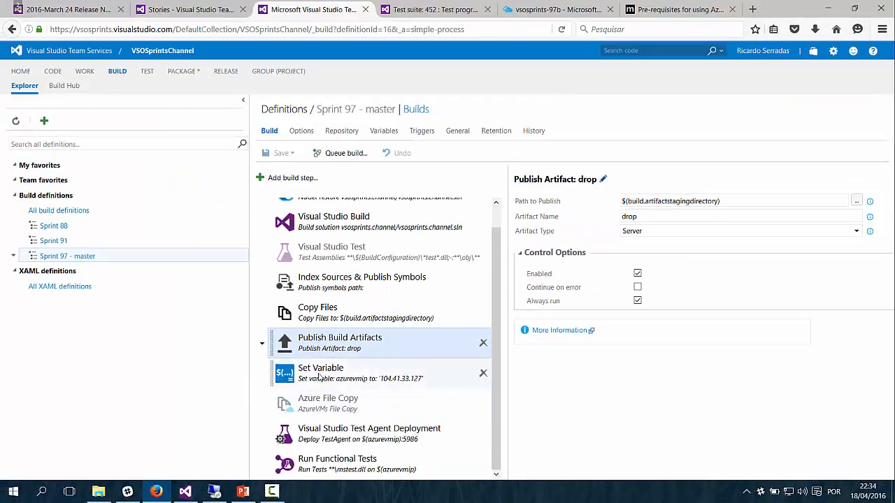
# Step: Open the Set Variable build step and highlight its variable name and value
pyautogui.click(312, 262)
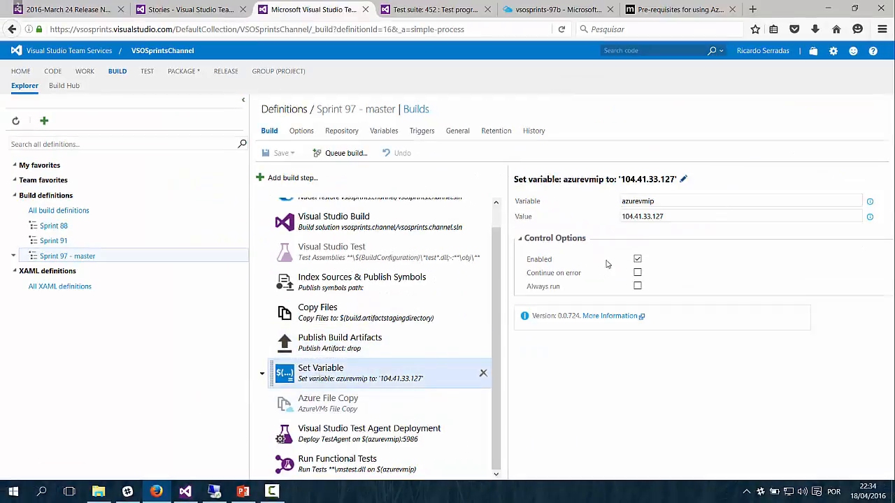
pyautogui.doubleClick(634, 203)
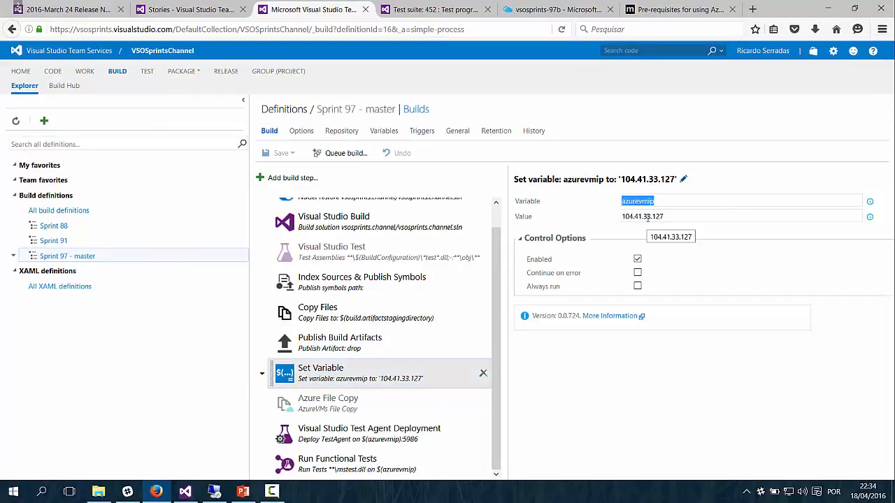
pyautogui.doubleClick(649, 216)
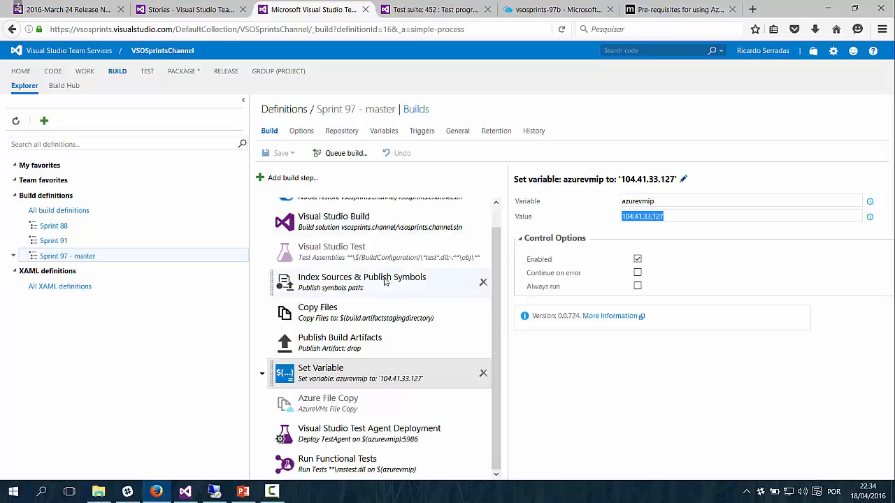
# Step: Open the Azure File Copy build step and check its resource group, machine filter criteria and admin login
pyautogui.click(349, 399)
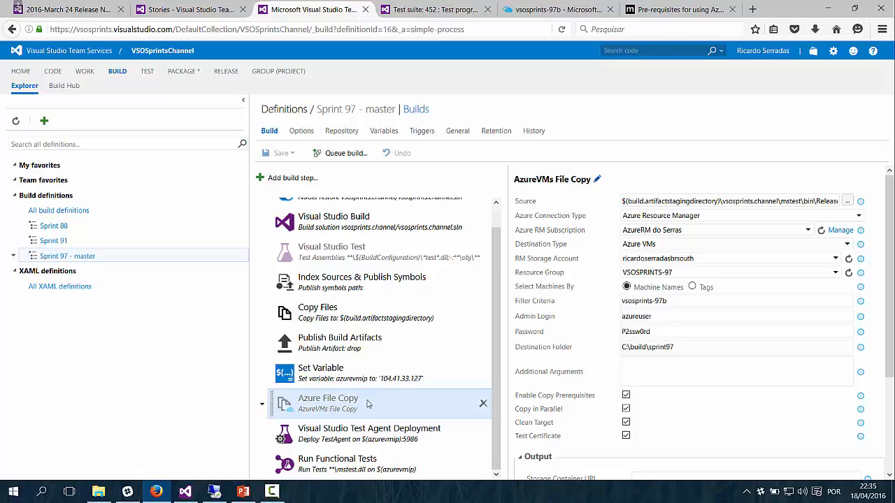
pyautogui.moveTo(673, 272); pyautogui.dragTo(579, 269)
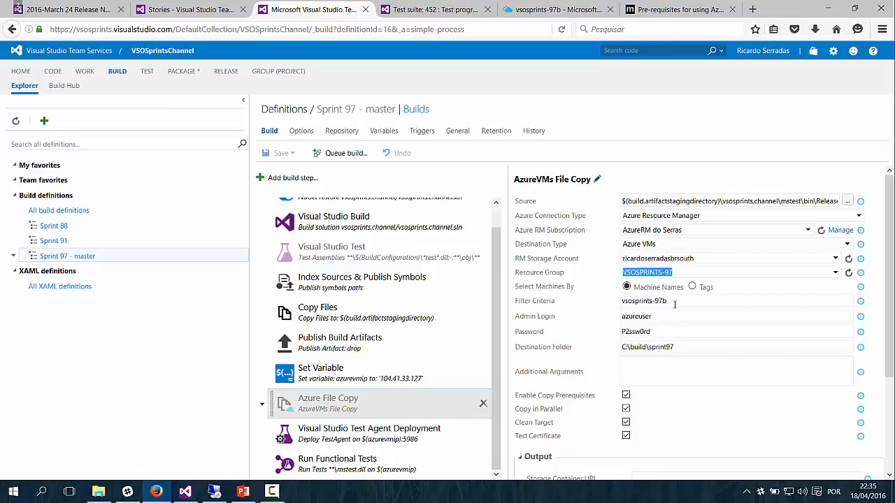
pyautogui.moveTo(674, 303); pyautogui.dragTo(596, 323)
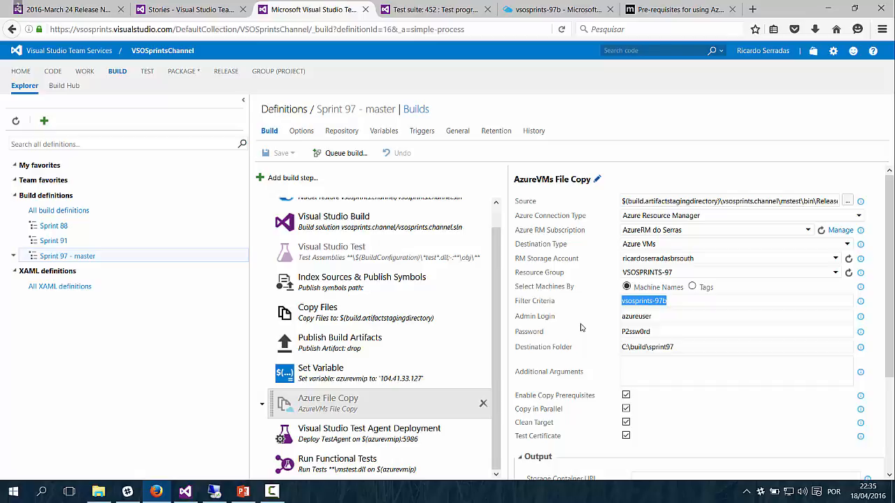
pyautogui.moveTo(650, 302); pyautogui.dragTo(715, 299)
pyautogui.doubleClick(667, 318)
# Step: Highlight the Destination Folder of the Azure File Copy step
pyautogui.moveTo(679, 330); pyautogui.dragTo(543, 349)
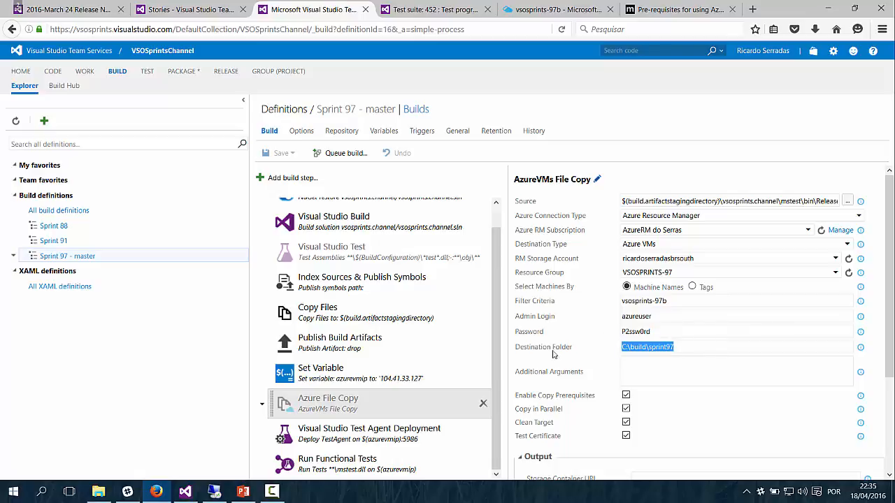
pyautogui.click(664, 347)
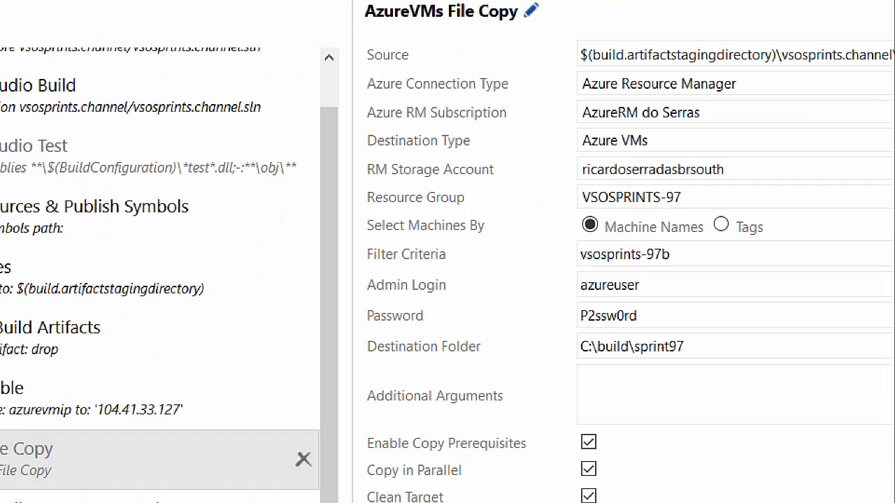
pyautogui.click(616, 341)
pyautogui.moveTo(571, 329); pyautogui.dragTo(694, 360)
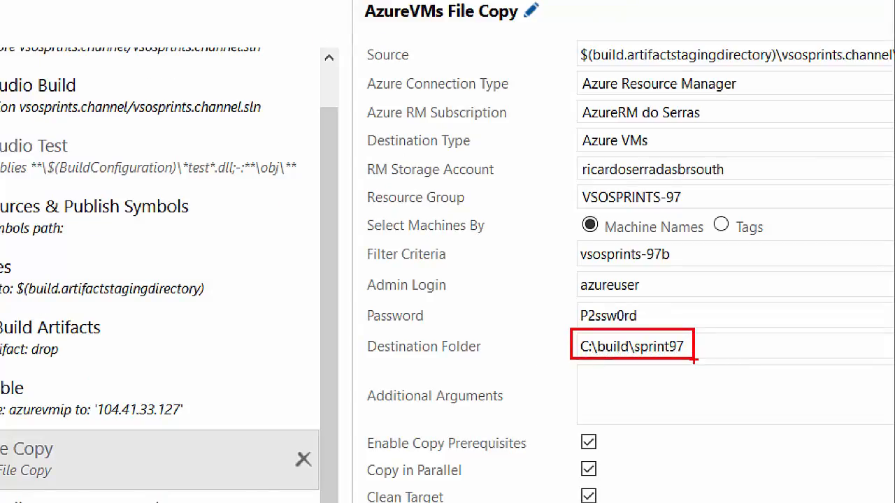
pyautogui.press('Escape')
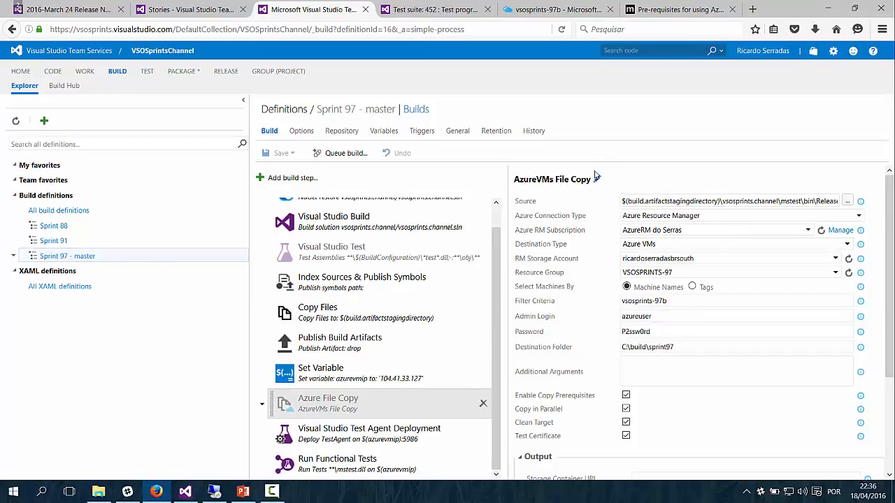
# Step: Inspect the Source path of the Azure File Copy step, opening its path picker and cancelling it
pyautogui.click(526, 202)
pyautogui.doubleClick(528, 203)
pyautogui.moveTo(687, 204); pyautogui.dragTo(747, 201)
pyautogui.click(722, 210)
pyautogui.scroll(-1, 766, 211)
pyautogui.scroll(1, 766, 211)
pyautogui.click(847, 205)
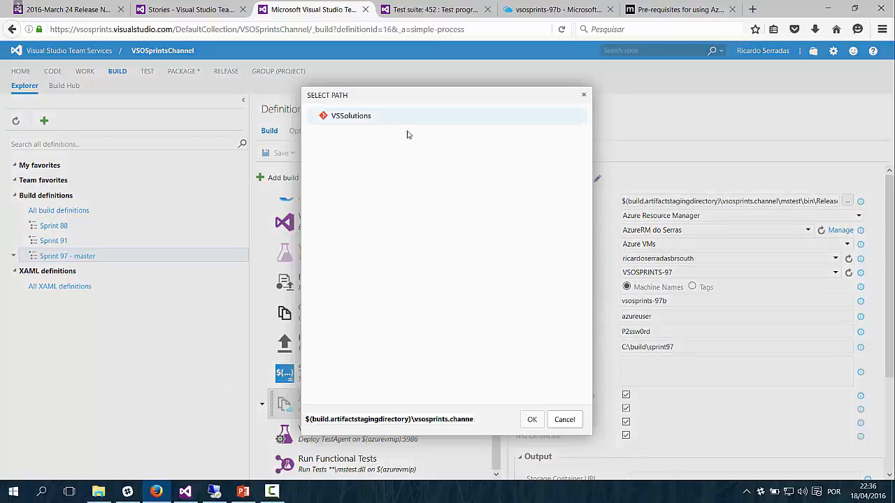
pyautogui.click(565, 419)
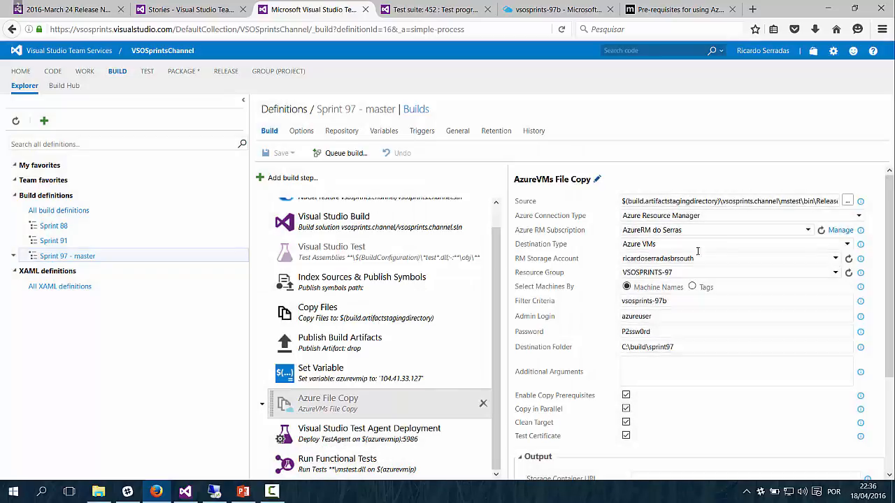
# Step: Highlight the vsosprints.channel\mstest\bin\Release part of the Azure File Copy step's Source path
pyautogui.moveTo(722, 202); pyautogui.dragTo(846, 201)
pyautogui.moveTo(720, 201); pyautogui.dragTo(823, 201)
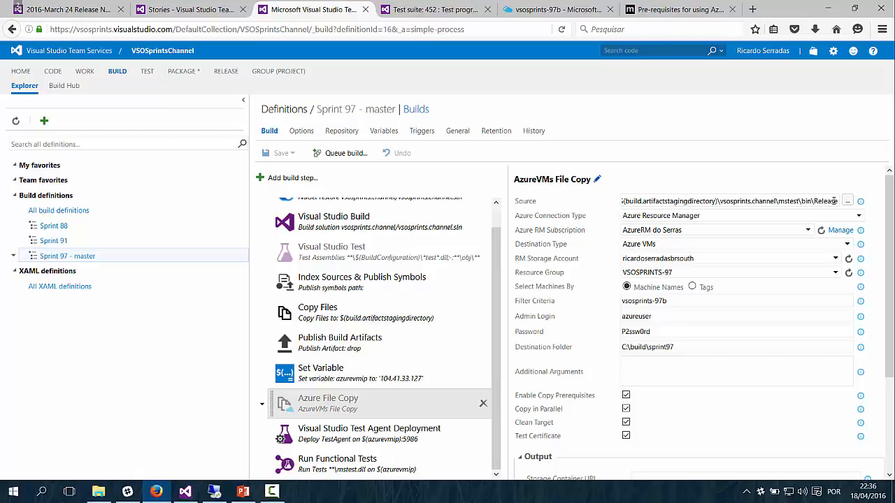
pyautogui.moveTo(836, 201); pyautogui.dragTo(813, 201)
pyautogui.moveTo(721, 200); pyautogui.dragTo(842, 203)
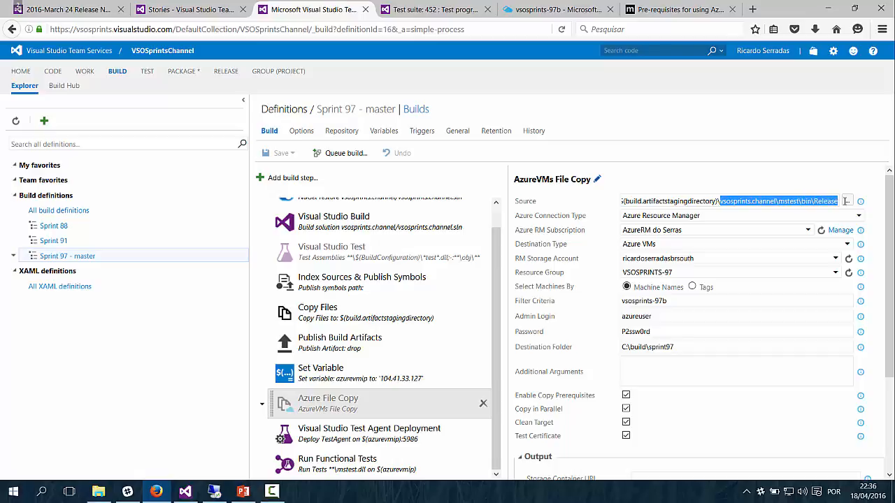
pyautogui.moveTo(716, 202); pyautogui.dragTo(839, 209)
# Step: Switch to the remote desktop session of the Azure VM and open the folder C:\build\sprint97 in File Explorer
pyautogui.click(214, 492)
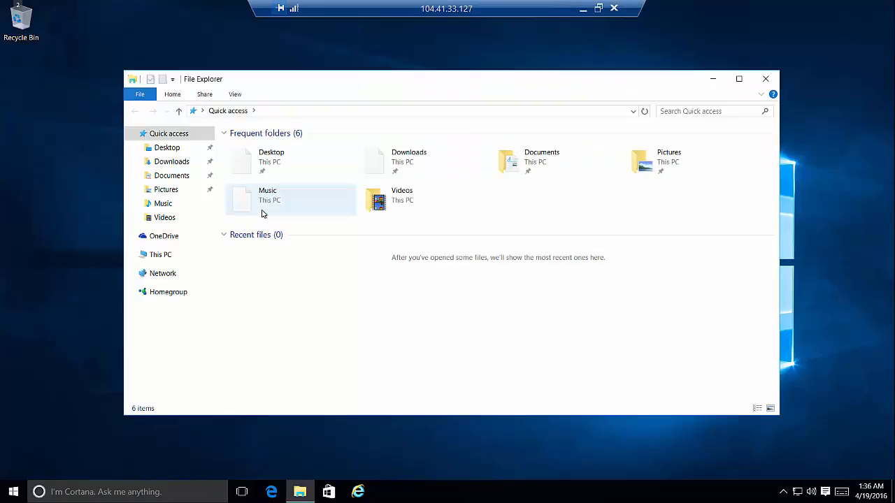
pyautogui.click(180, 256)
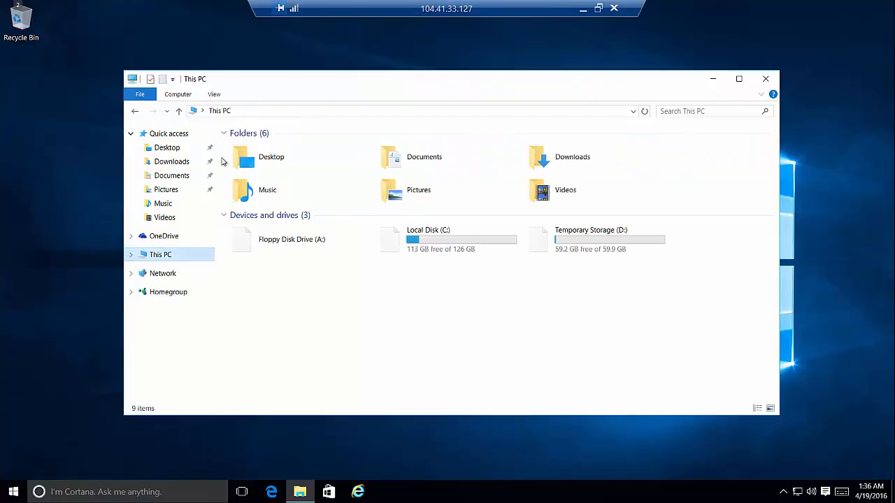
pyautogui.click(448, 248)
pyautogui.doubleClick(448, 247)
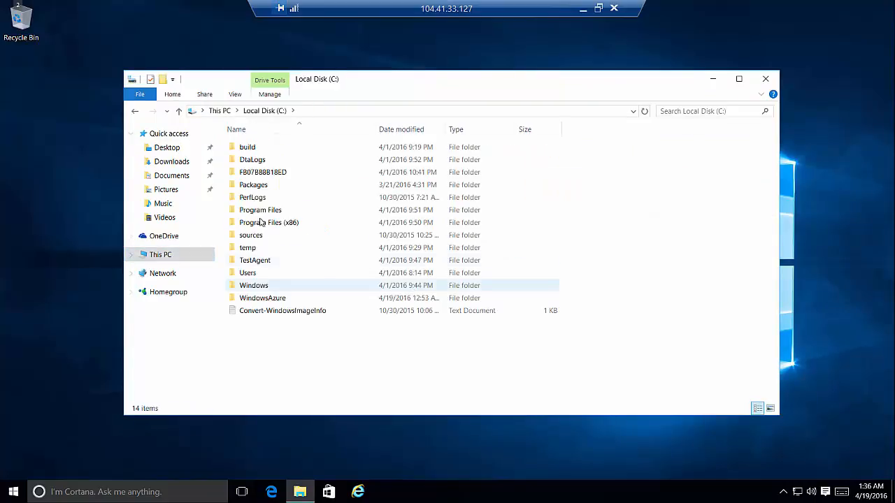
pyautogui.doubleClick(254, 151)
pyautogui.doubleClick(258, 147)
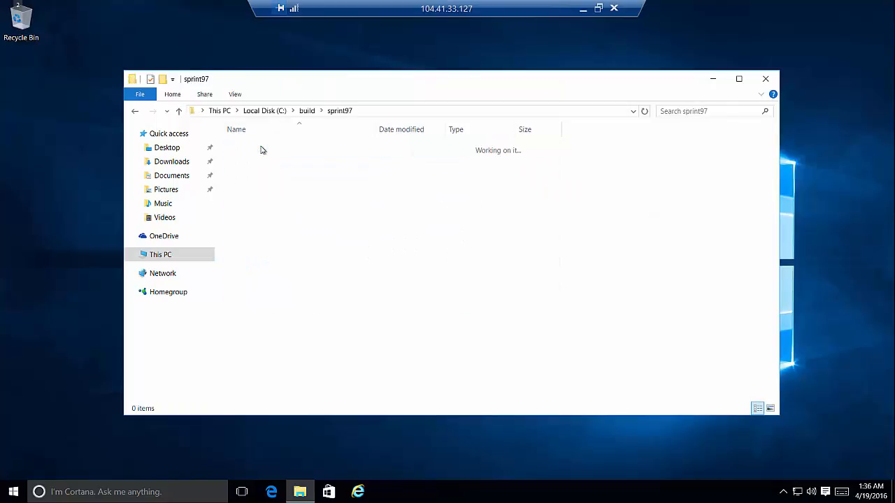
# Step: Select all files and folders in the VM's sprint97 folder to show the copied test binaries
pyautogui.moveTo(359, 326); pyautogui.dragTo(224, 137)
pyautogui.click(366, 323)
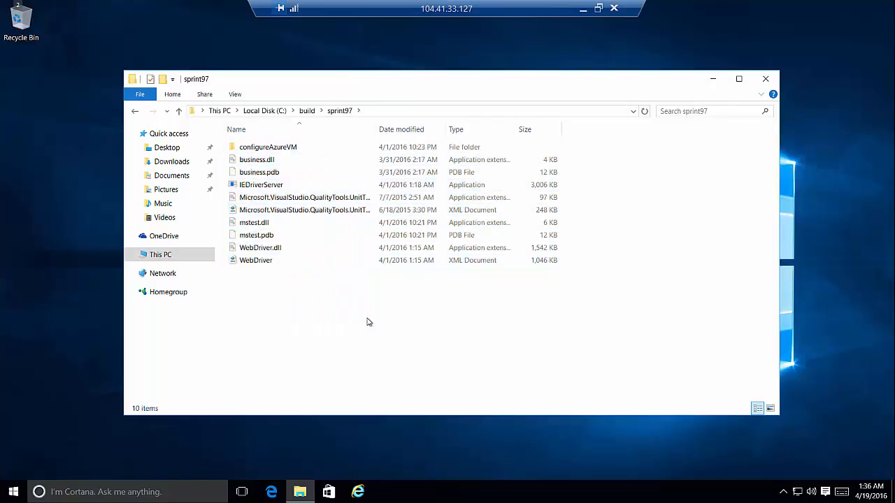
pyautogui.moveTo(367, 318); pyautogui.dragTo(242, 142)
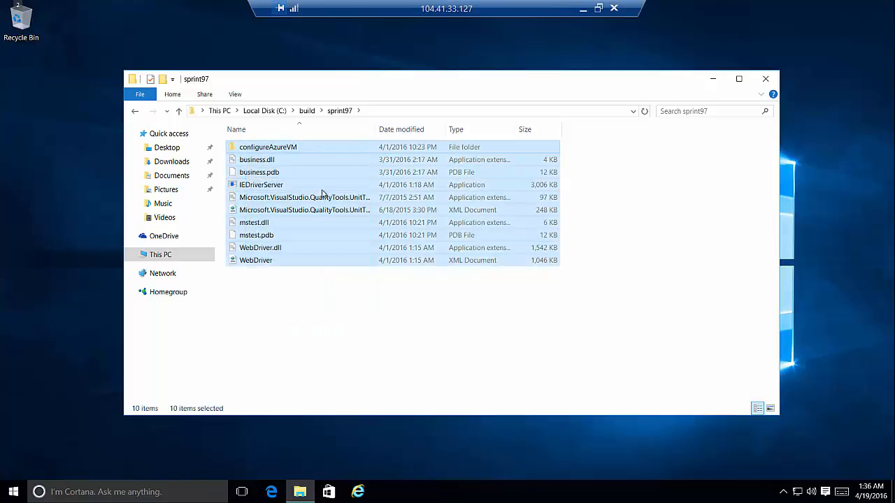
pyautogui.click(355, 296)
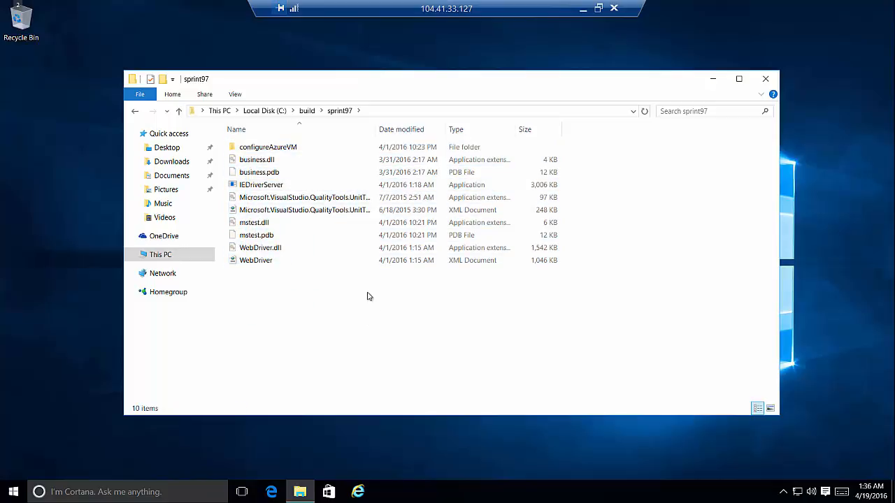
pyautogui.moveTo(370, 312); pyautogui.dragTo(219, 124)
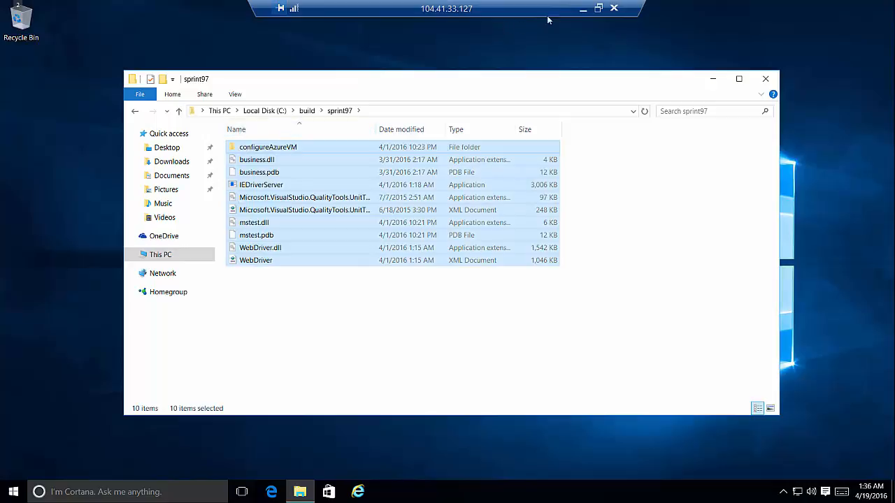
# Step: Minimize the remote session to return to the browser, and highlight the end of the Azure File Copy step's Source path
pyautogui.click(584, 10)
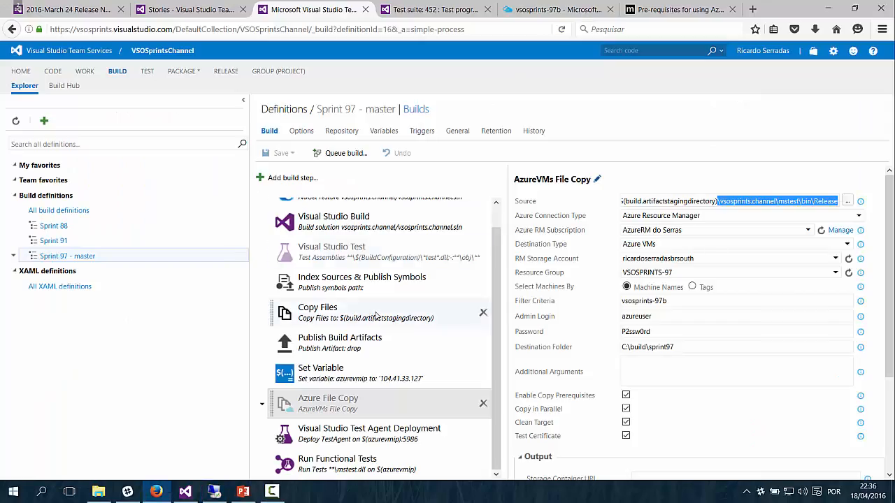
pyautogui.moveTo(679, 201); pyautogui.dragTo(842, 213)
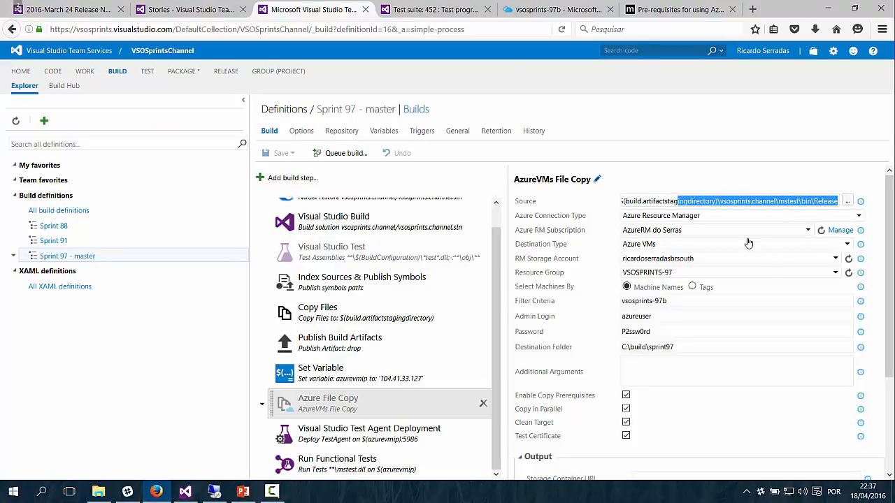
# Step: Open the Visual Studio Test Agent Deployment build step and highlight its Machines value $(azurevmip):5986
pyautogui.doubleClick(761, 201)
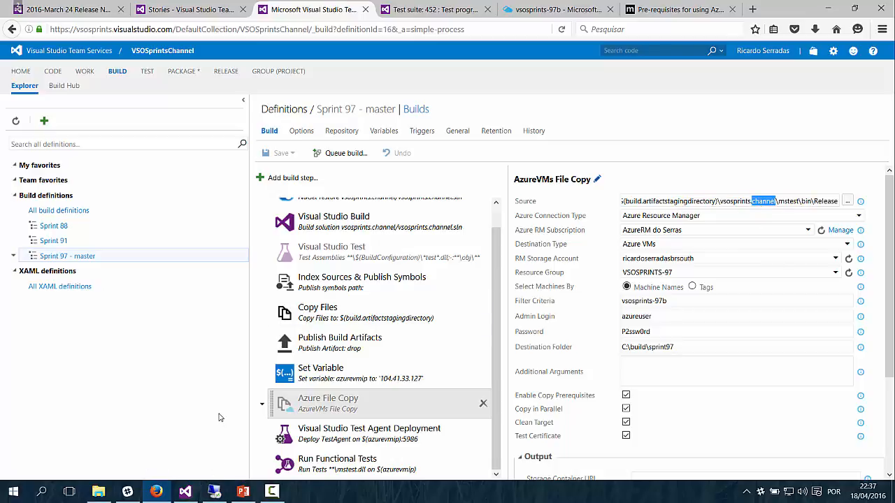
pyautogui.click(350, 410)
pyautogui.click(305, 439)
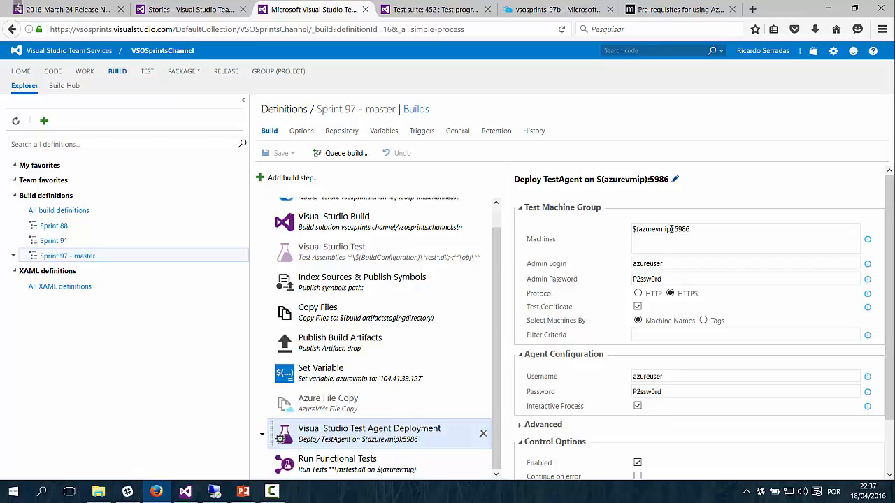
pyautogui.moveTo(671, 229)
pyautogui.mouseDown()
pyautogui.moveTo(623, 228)
pyautogui.moveTo(689, 228)
pyautogui.moveTo(676, 227)
pyautogui.mouseUp()
pyautogui.click(697, 228)
pyautogui.moveTo(698, 228); pyautogui.dragTo(631, 229)
# Step: Highlight the Username value in the Agent Configuration of the Visual Studio Test Agent Deployment step
pyautogui.scroll(-2, 591, 288)
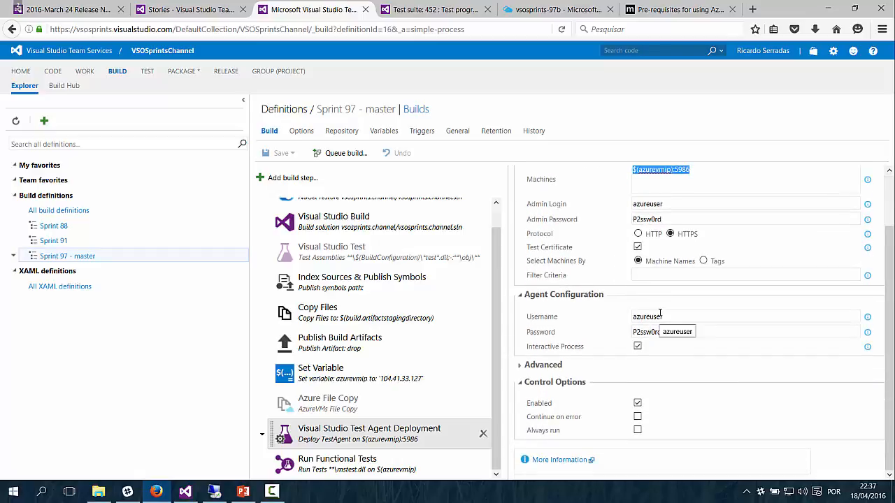
pyautogui.click(363, 434)
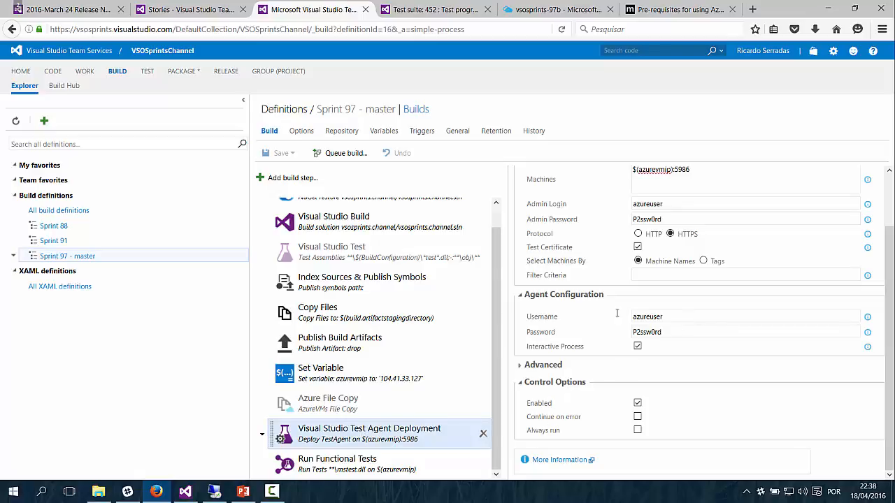
pyautogui.click(557, 315)
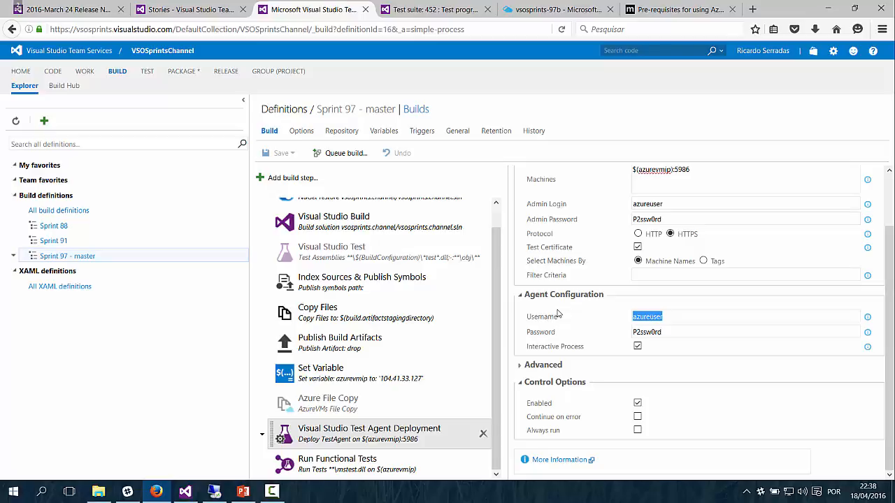
# Step: Open the Run Functional Tests build step and highlight the azurevmip variable in its title
pyautogui.click(341, 468)
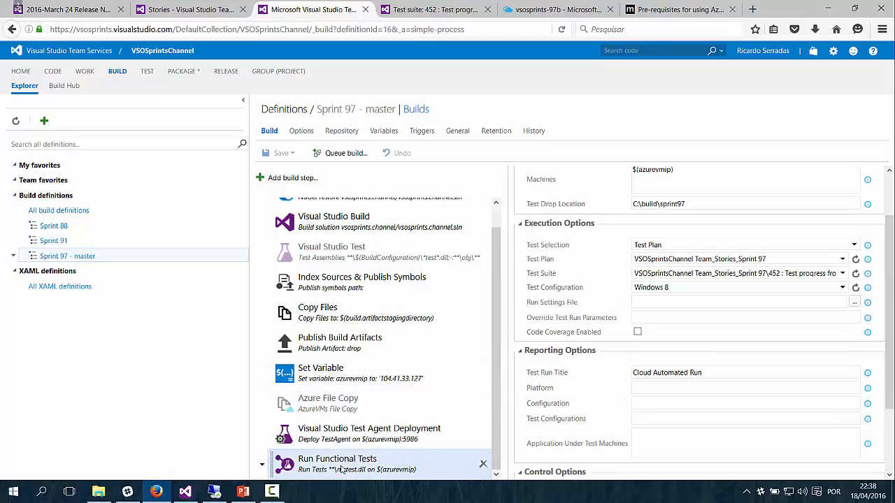
pyautogui.scroll(1, 427, 403)
pyautogui.scroll(-1, 429, 404)
pyautogui.scroll(2, 599, 389)
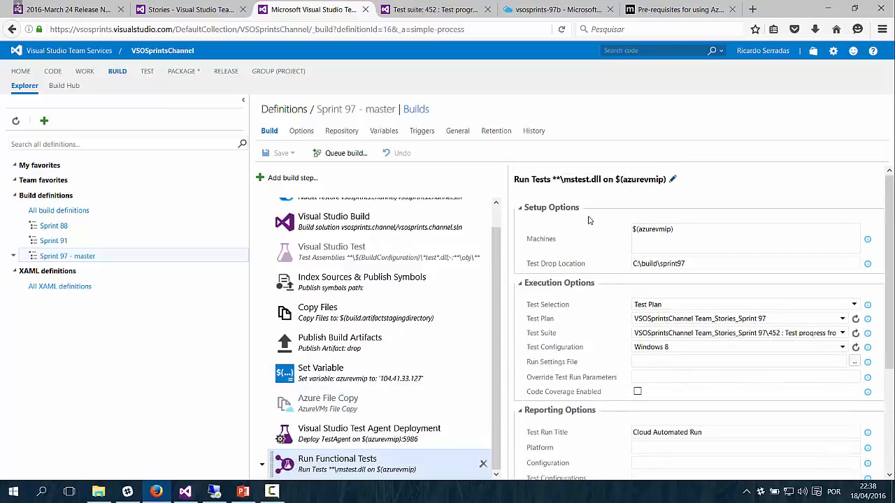
pyautogui.moveTo(514, 180); pyautogui.dragTo(664, 179)
pyautogui.click(601, 199)
pyautogui.doubleClick(644, 180)
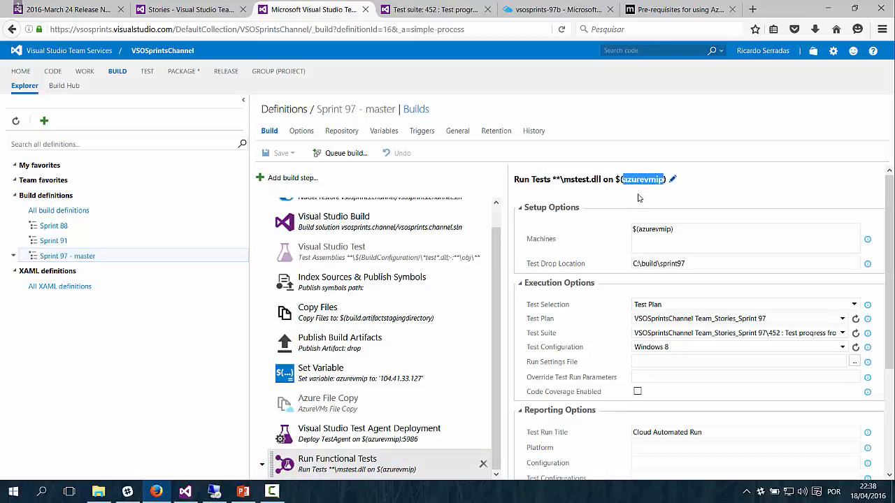
# Step: Highlight the Machines and Test Drop Location values of the Run Functional Tests step, and show its Test Selection options
pyautogui.moveTo(692, 230); pyautogui.dragTo(569, 236)
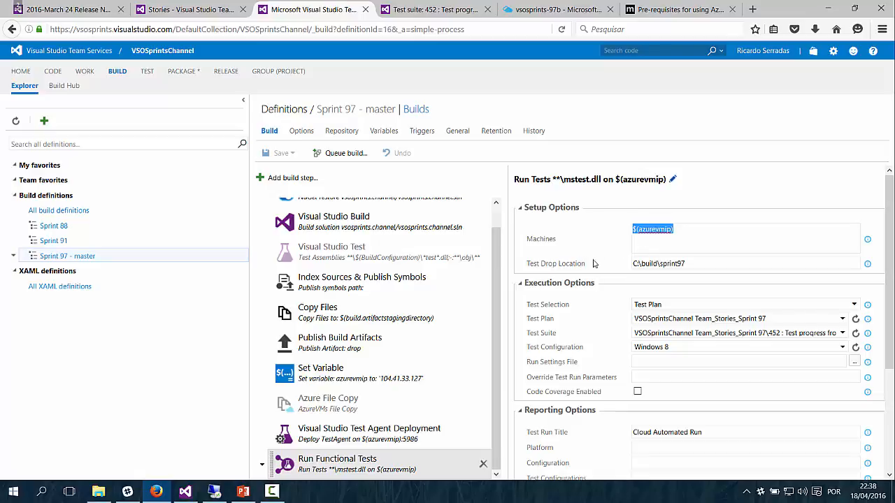
pyautogui.moveTo(594, 265); pyautogui.dragTo(525, 269)
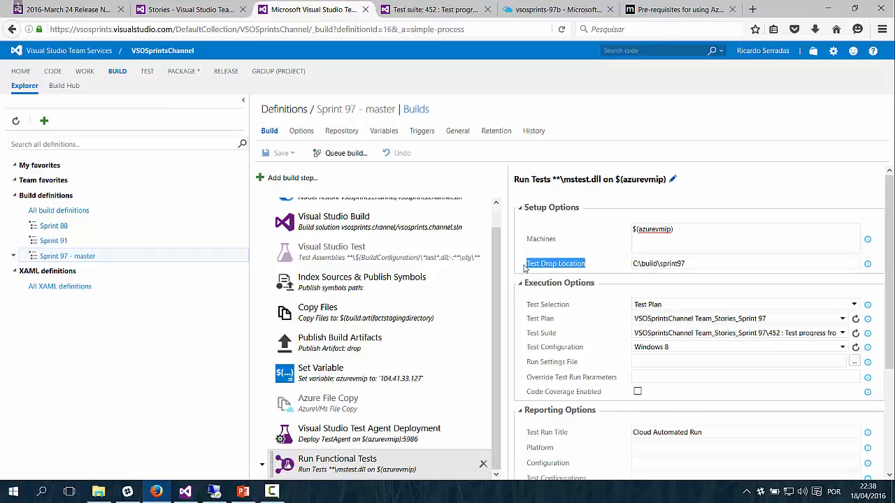
pyautogui.moveTo(689, 262); pyautogui.dragTo(631, 265)
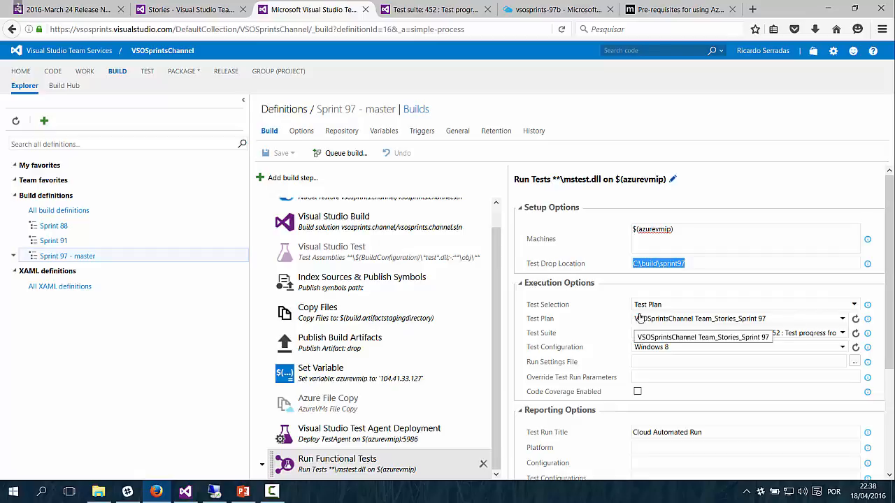
pyautogui.click(661, 306)
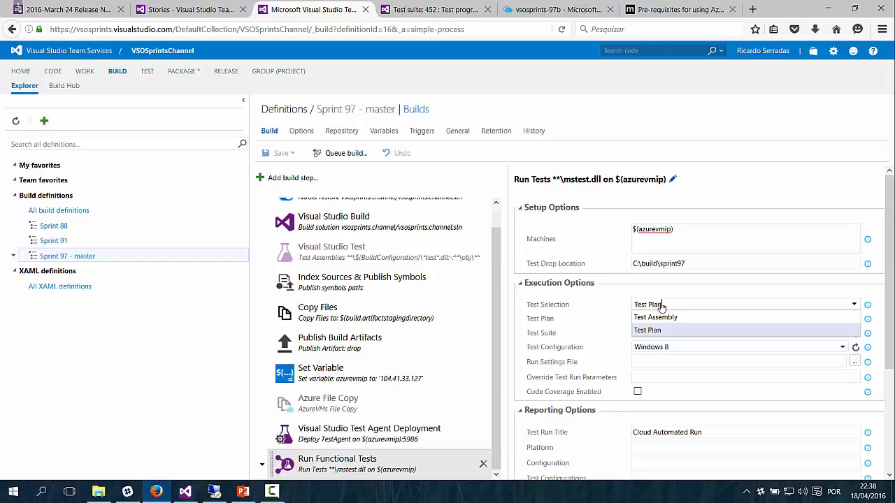
pyautogui.click(584, 312)
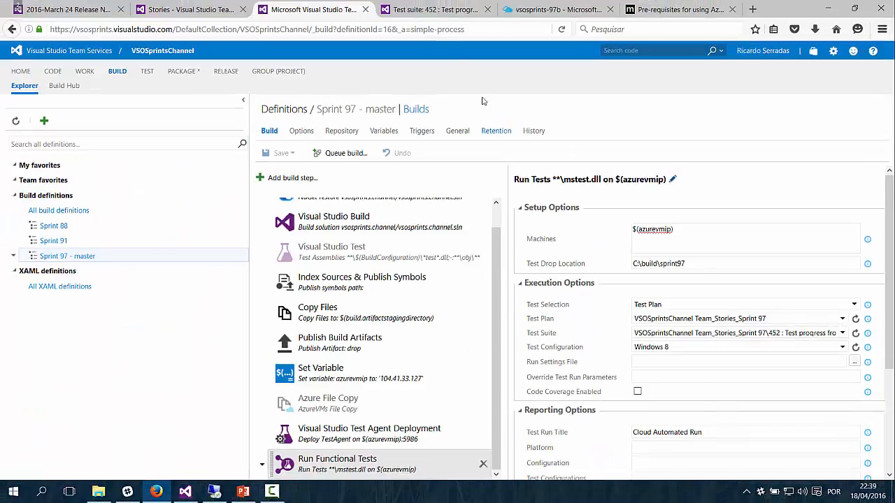
# Step: Switch to the Sprint 97 test plan page, show the list of plans, and point out suite 452 : Test progress from your cards
pyautogui.click(408, 7)
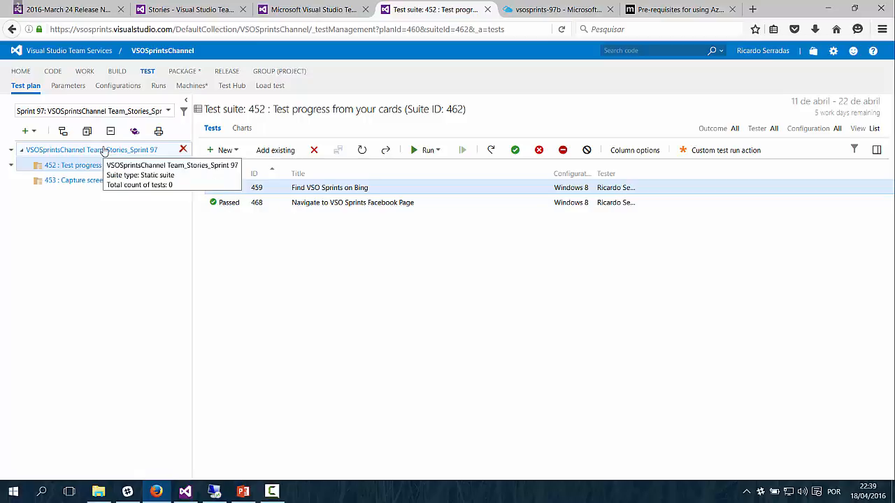
pyautogui.click(166, 111)
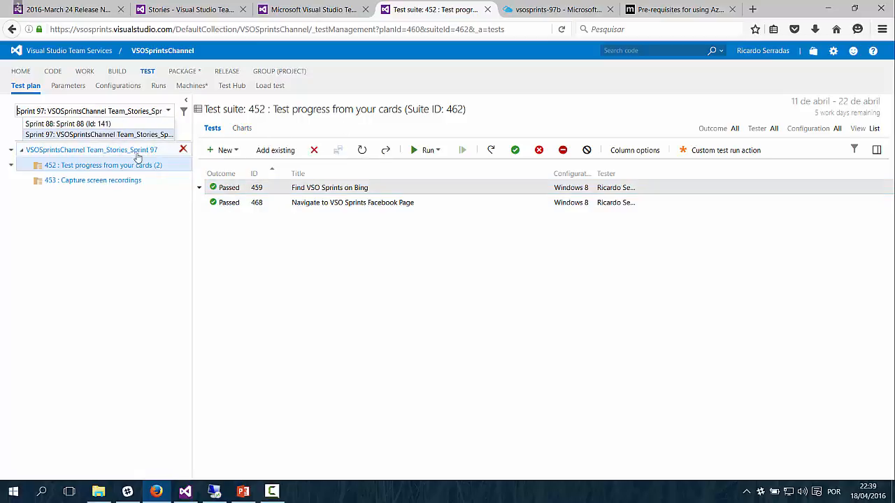
pyautogui.click(108, 167)
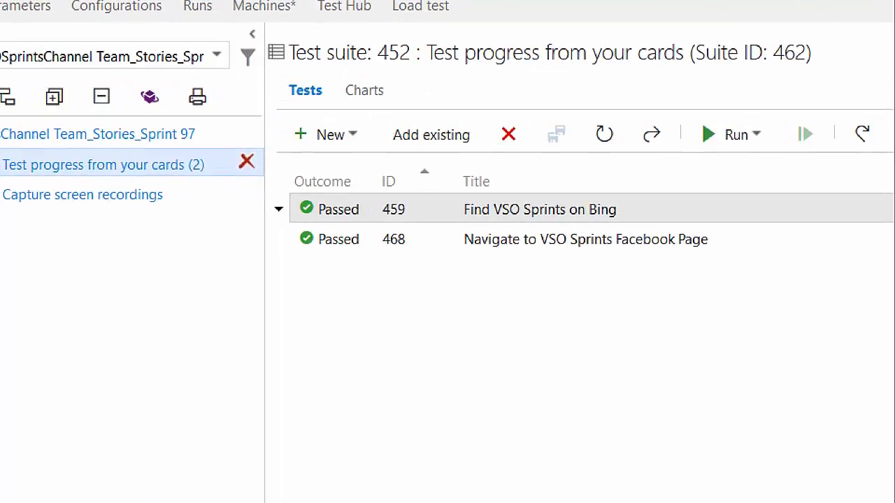
pyautogui.moveTo(204, 175); pyautogui.dragTo(237, 265)
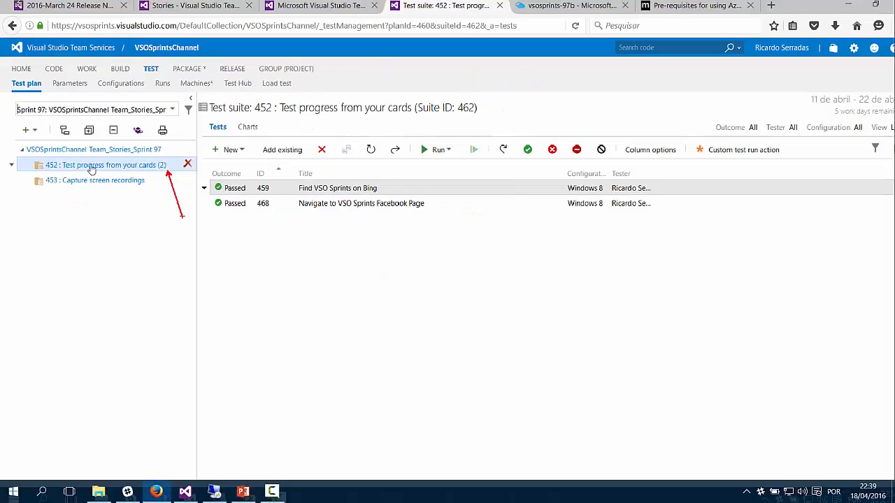
pyautogui.moveTo(172, 216); pyautogui.dragTo(71, 321)
pyautogui.press('Escape')
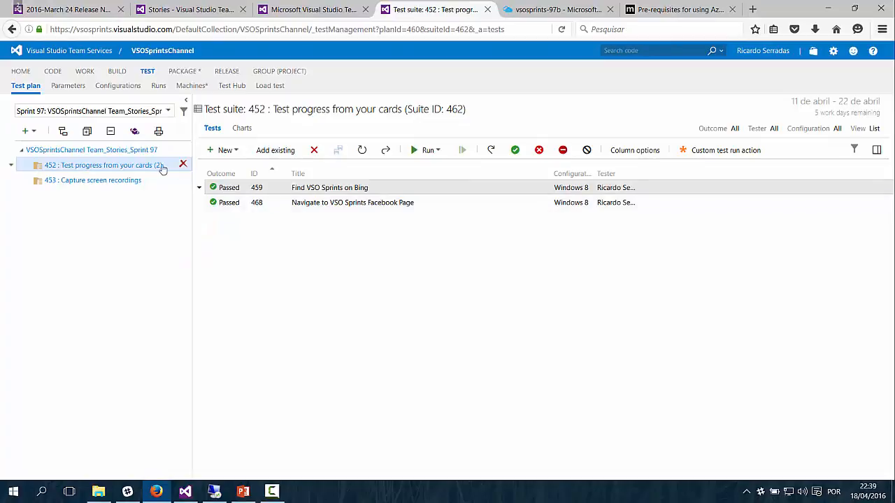
# Step: Compare the Test Plan choices in the Run Functional Tests step with the plans listed on the test plan page
pyautogui.click(301, 12)
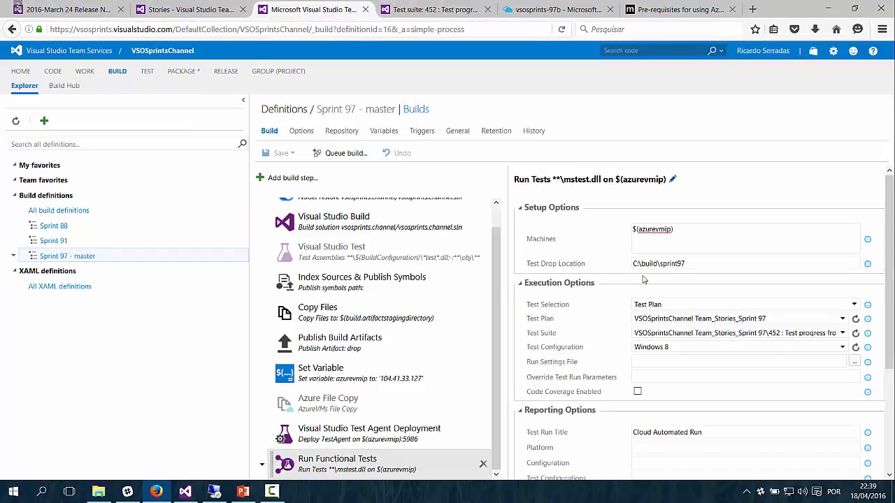
pyautogui.click(842, 319)
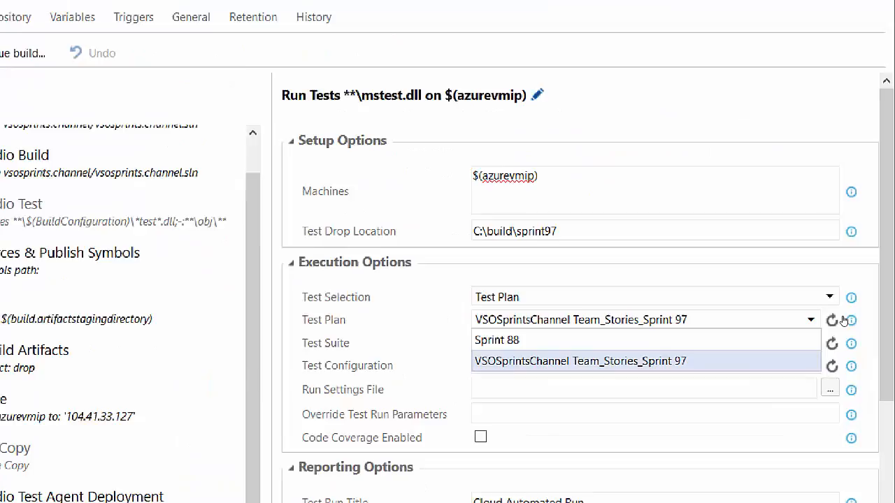
pyautogui.click(811, 320)
pyautogui.click(423, 11)
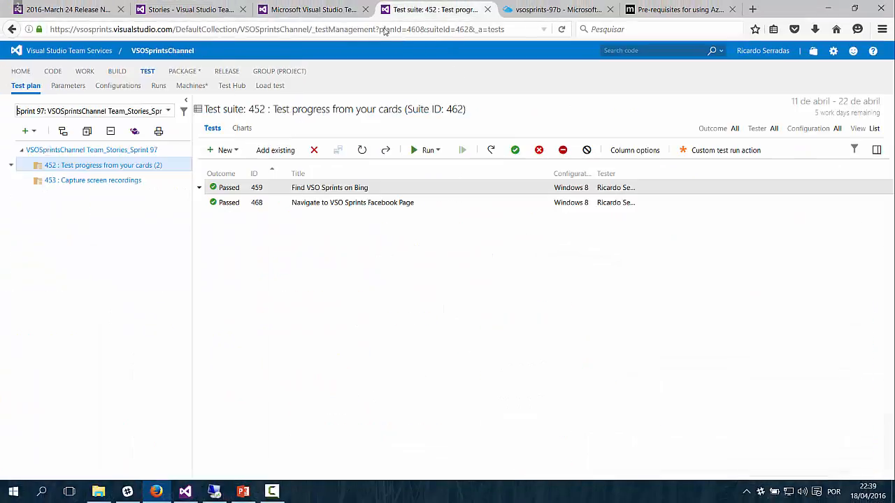
pyautogui.click(168, 111)
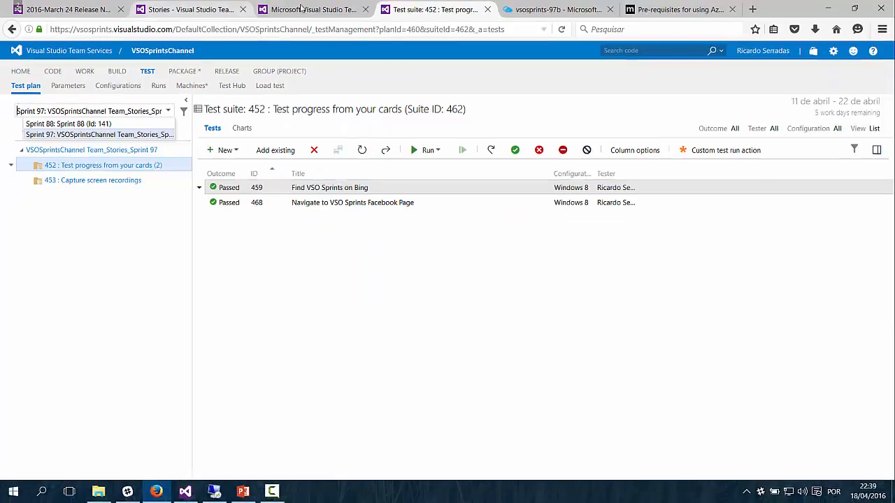
# Step: Show the Run Functional Tests step's Test Suite choices and compare them with the suites on the test plan page
pyautogui.click(301, 8)
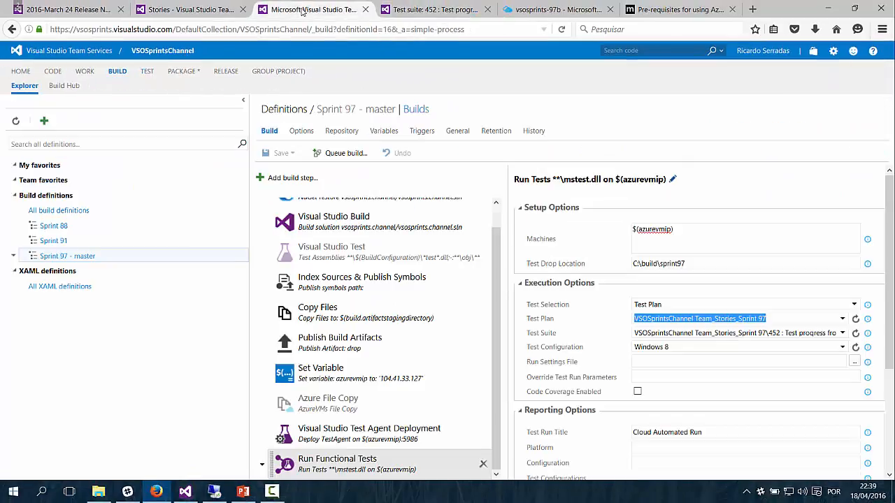
pyautogui.click(843, 334)
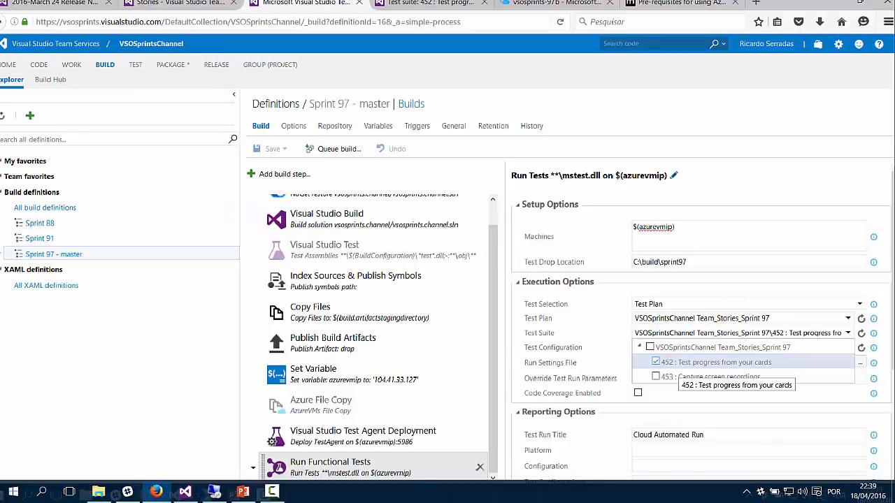
pyautogui.click(415, 1)
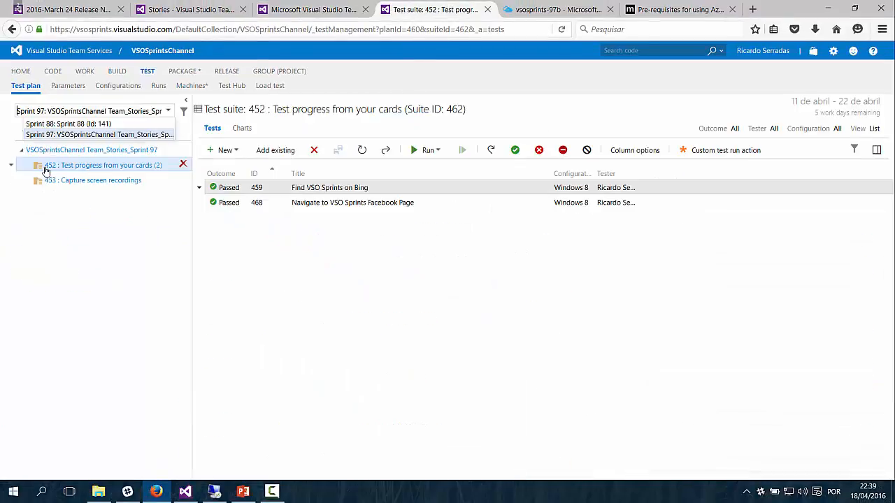
# Step: Return to the build definition and show the Test Configuration choices of the Run Functional Tests step, keeping Windows 8
pyautogui.click(309, 11)
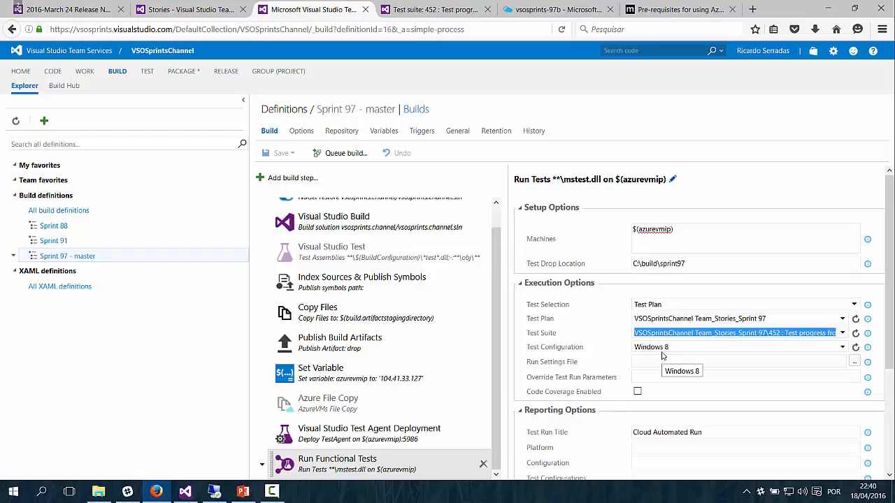
pyautogui.click(843, 348)
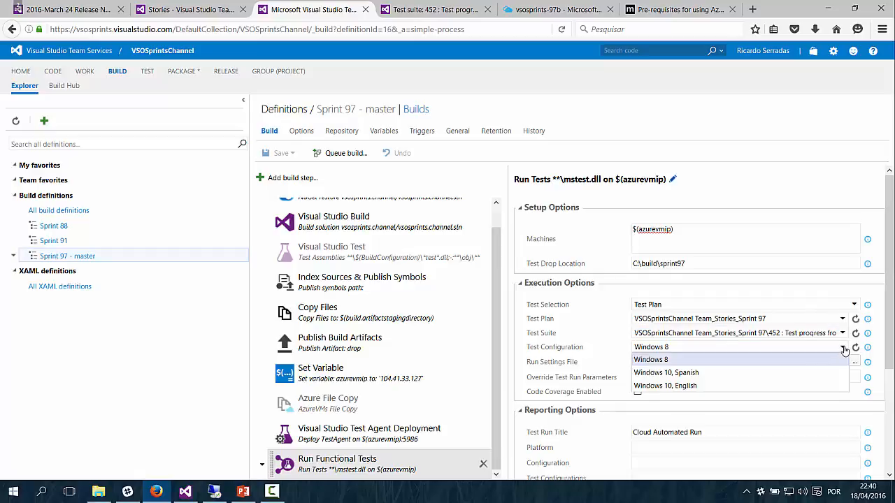
pyautogui.click(844, 349)
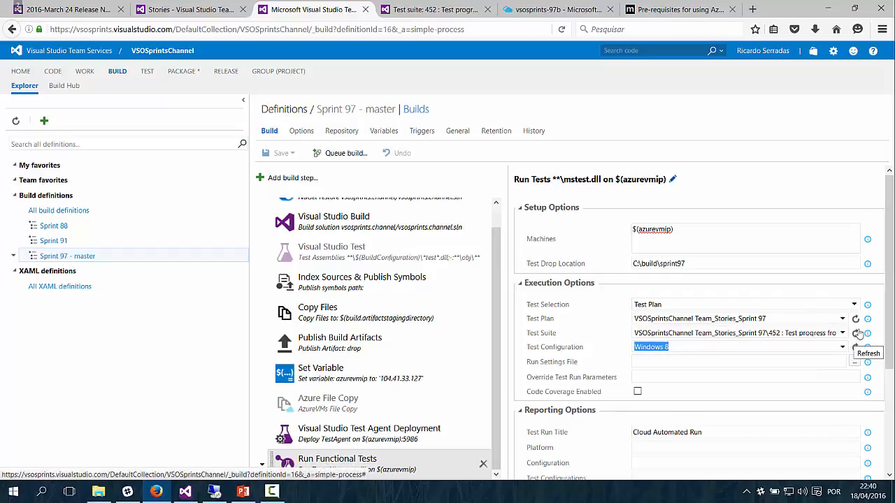
pyautogui.click(692, 364)
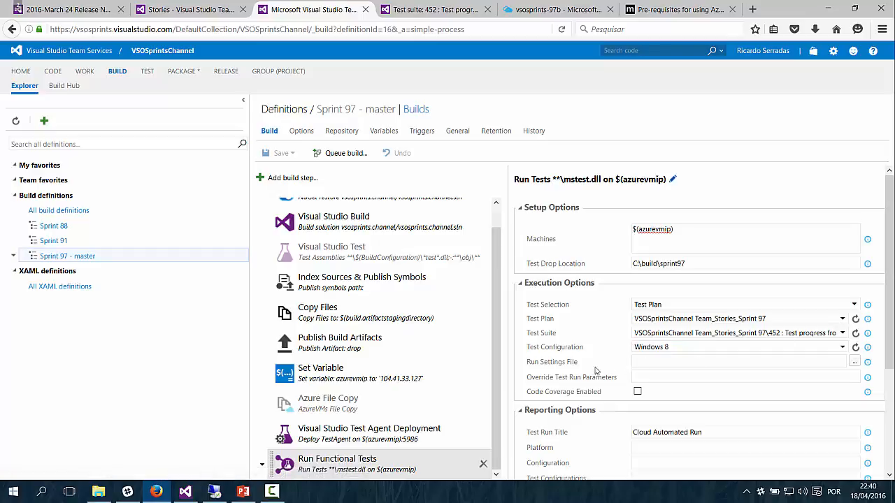
# Step: Highlight the Run Settings File label, browse VSSolutions down to the vsosprints.channel folder for a settings file, and cancel without choosing one
pyautogui.moveTo(577, 367); pyautogui.dragTo(530, 365)
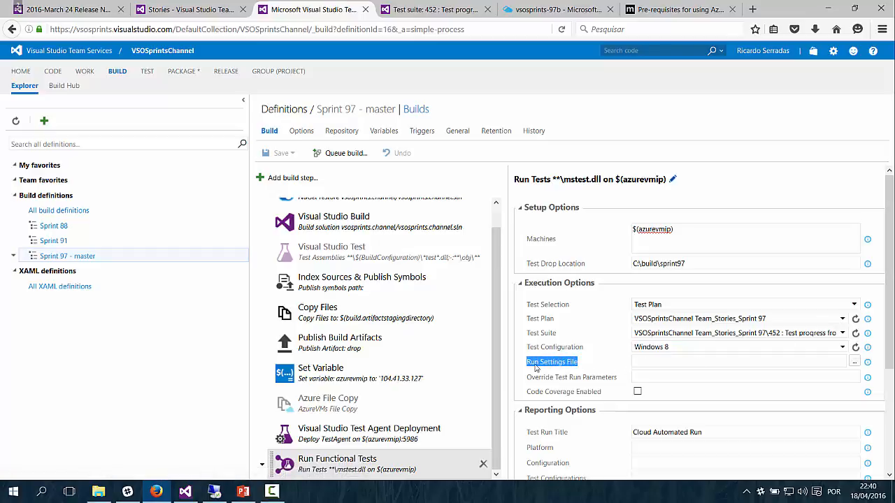
pyautogui.click(587, 360)
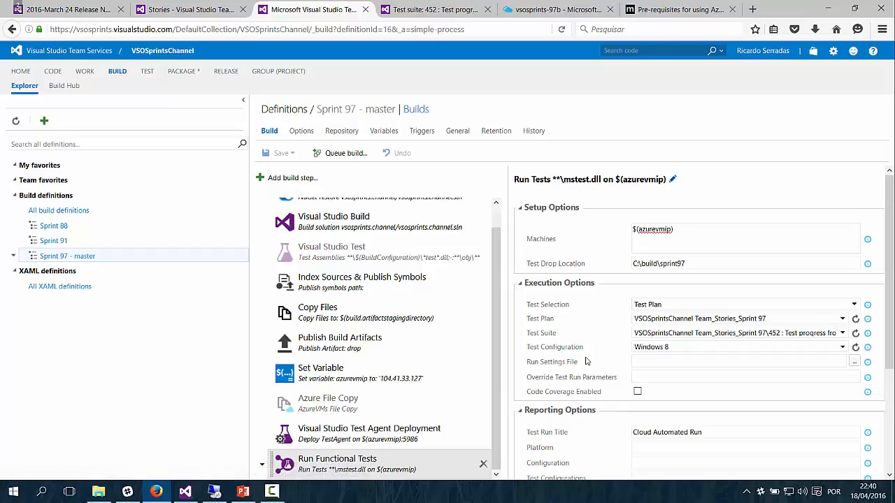
pyautogui.click(854, 362)
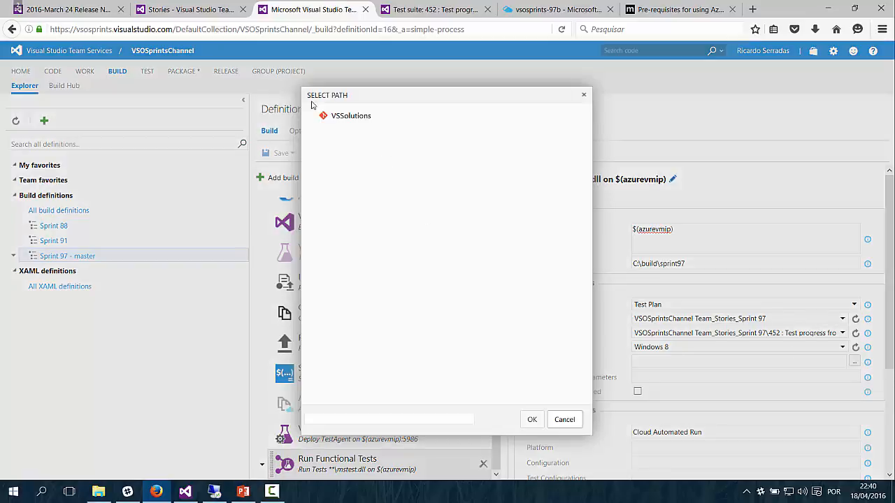
pyautogui.click(313, 116)
pyautogui.click(320, 133)
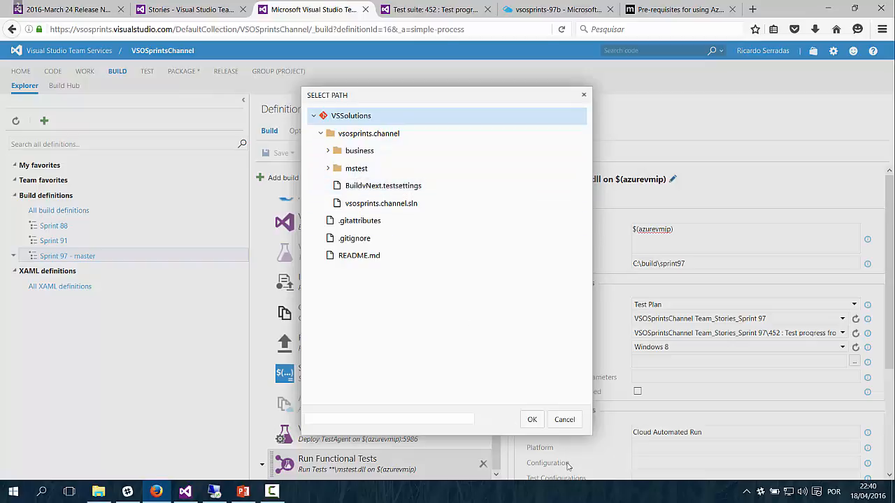
pyautogui.click(562, 423)
# Step: Highlight the Test Run Title value Cloud Automated Run in the Reporting Options
pyautogui.scroll(-3, 559, 425)
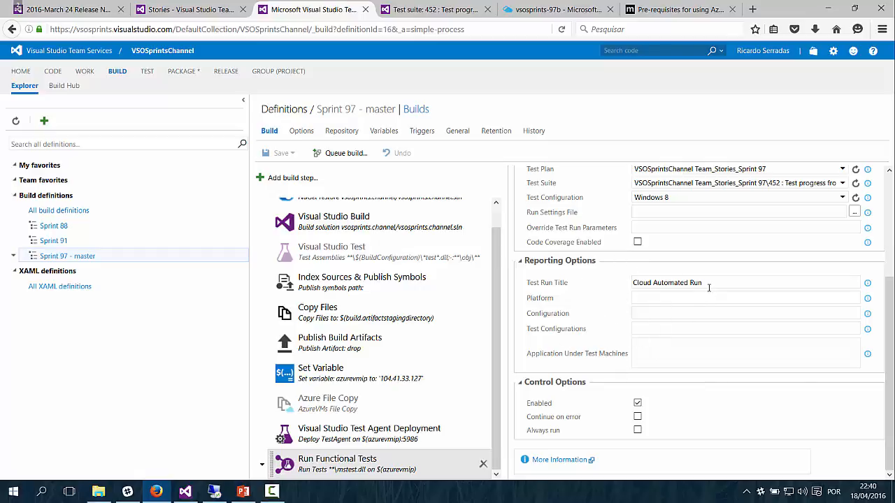
pyautogui.moveTo(709, 288); pyautogui.dragTo(625, 324)
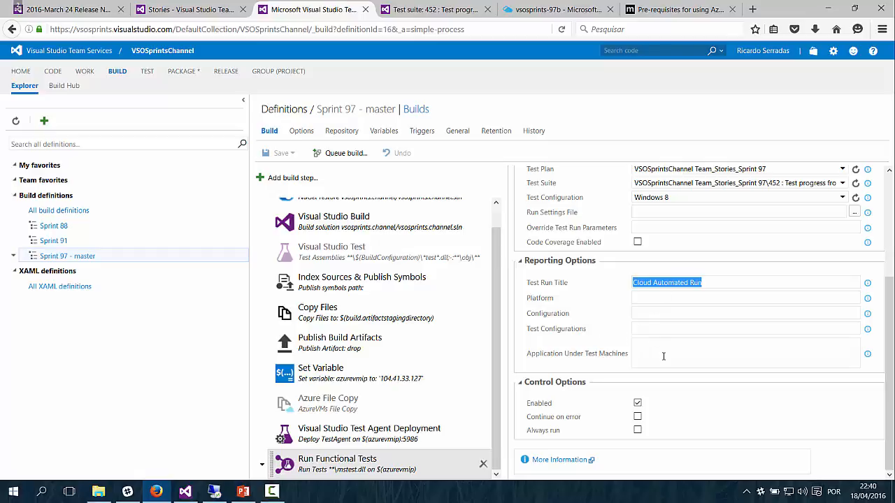
# Step: Review the Run Functional Tests settings and highlight the Test Drop Location path C:\build\sprint97
pyautogui.scroll(2, 664, 358)
pyautogui.scroll(-2, 664, 359)
pyautogui.scroll(2, 664, 360)
pyautogui.scroll(-1, 664, 353)
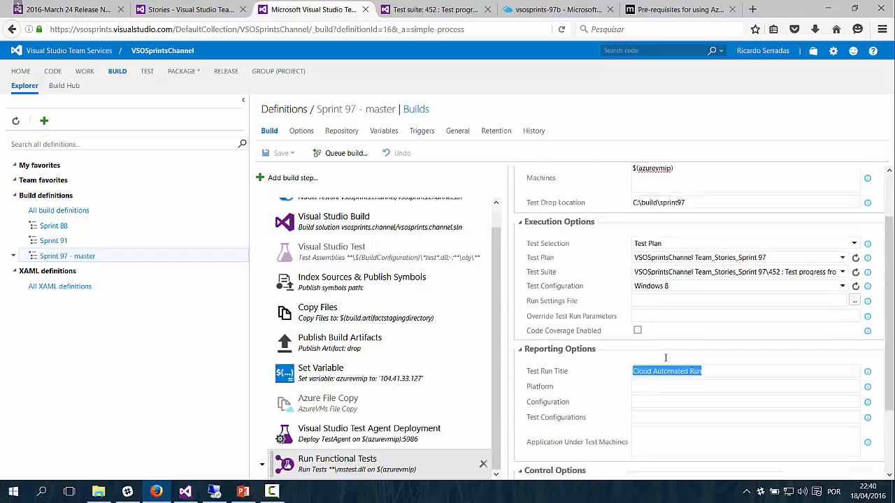
pyautogui.scroll(1, 675, 363)
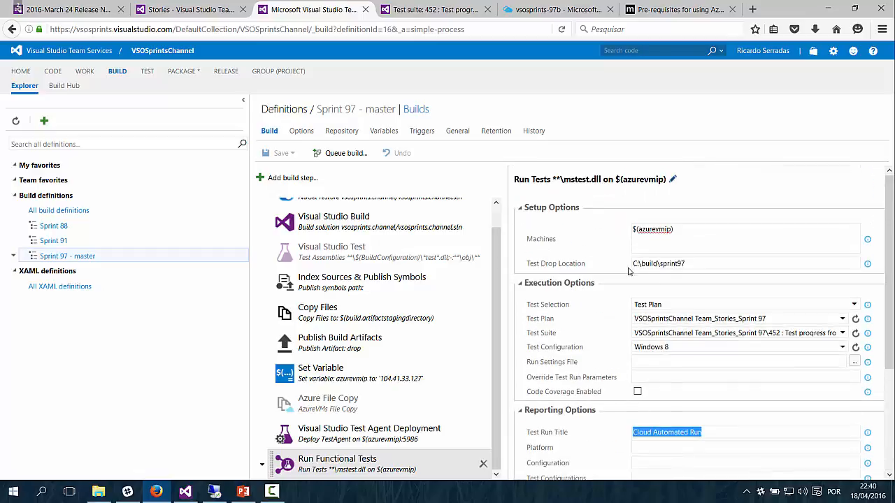
pyautogui.click(617, 326)
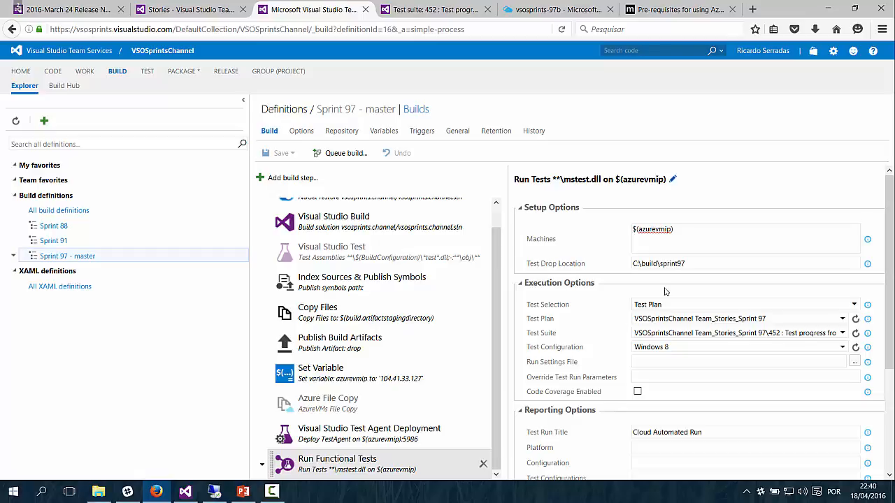
pyautogui.moveTo(716, 259); pyautogui.dragTo(529, 248)
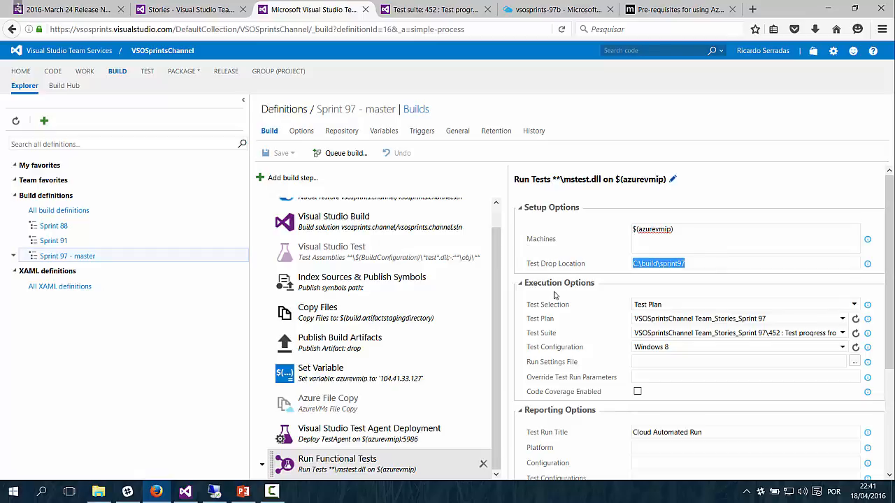
pyautogui.moveTo(692, 264); pyautogui.dragTo(601, 268)
# Step: On the test plan page, show the associated automation of test case Find VSO Sprints on Bing, highlight its mstest.dll storage, and close it
pyautogui.click(411, 9)
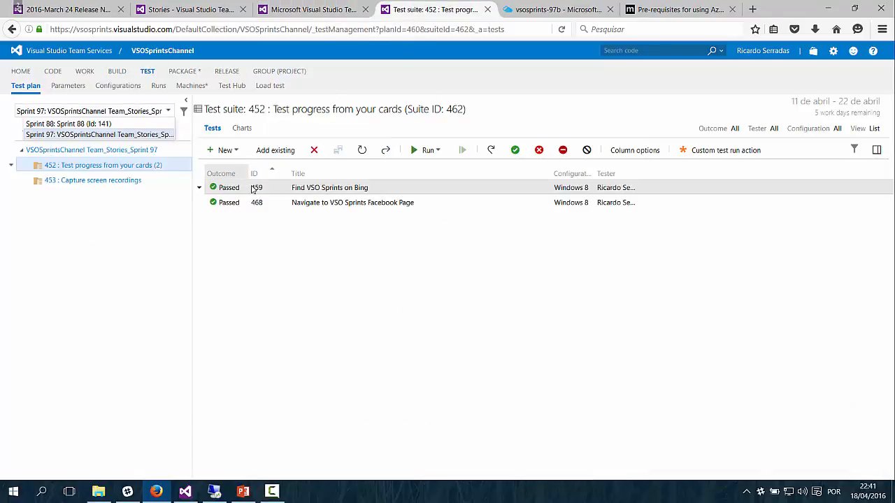
pyautogui.press('Return')
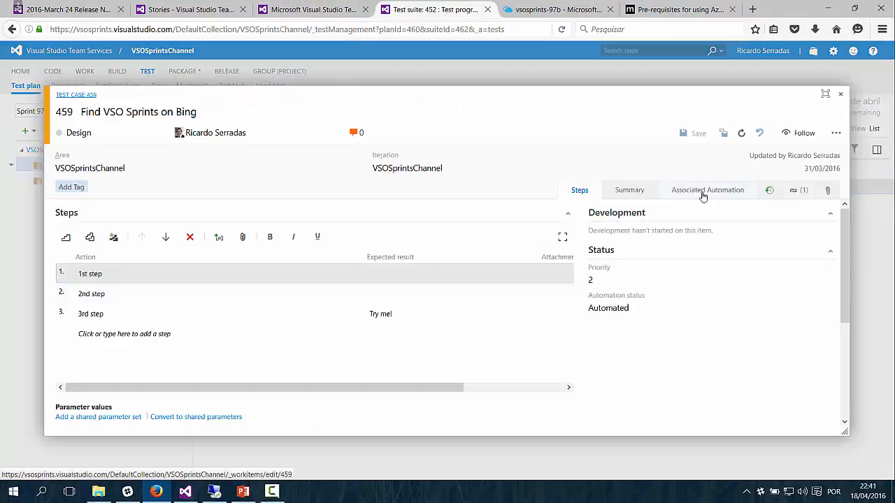
pyautogui.click(704, 192)
pyautogui.moveTo(99, 284); pyautogui.dragTo(59, 326)
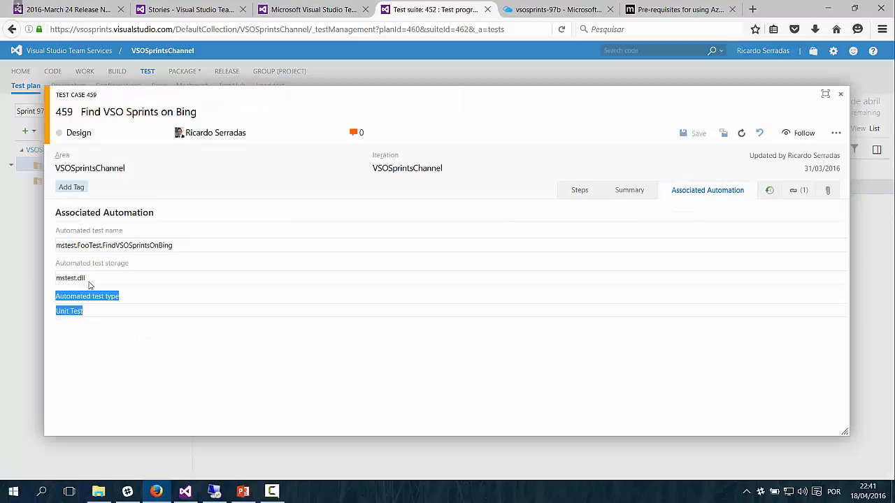
pyautogui.moveTo(89, 285); pyautogui.dragTo(56, 278)
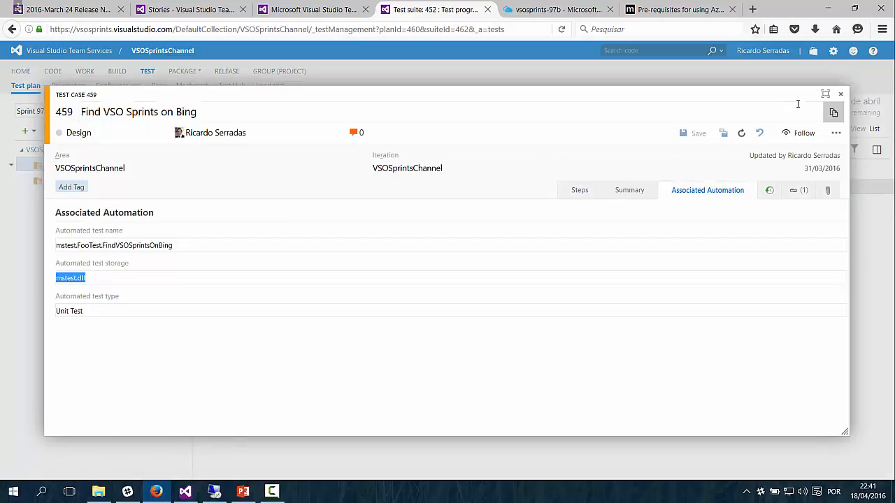
pyautogui.click(841, 93)
# Step: Return to the Sprint 97 - master builds and open completed build 20160422.3 to show its list of executed steps
pyautogui.click(328, 11)
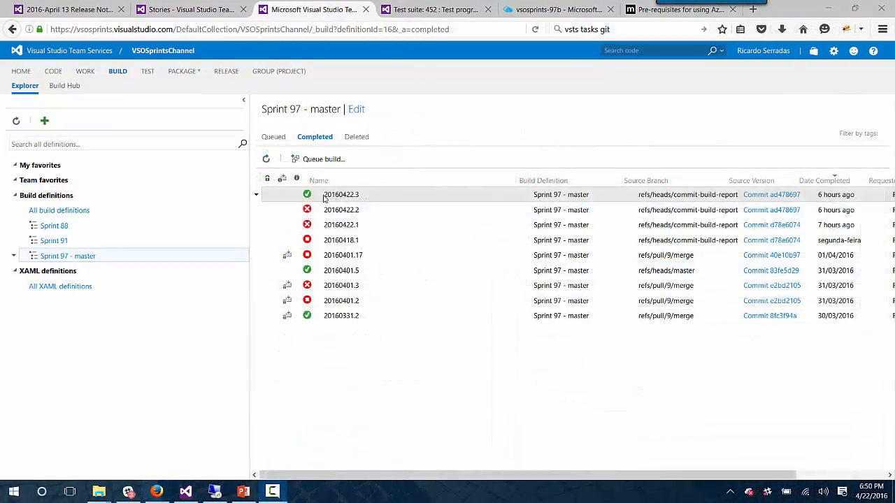
pyautogui.click(396, 198)
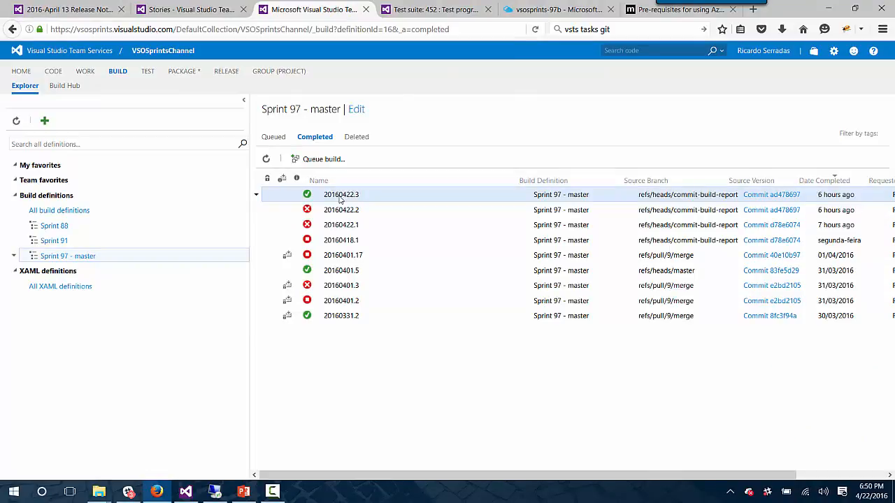
pyautogui.click(339, 186)
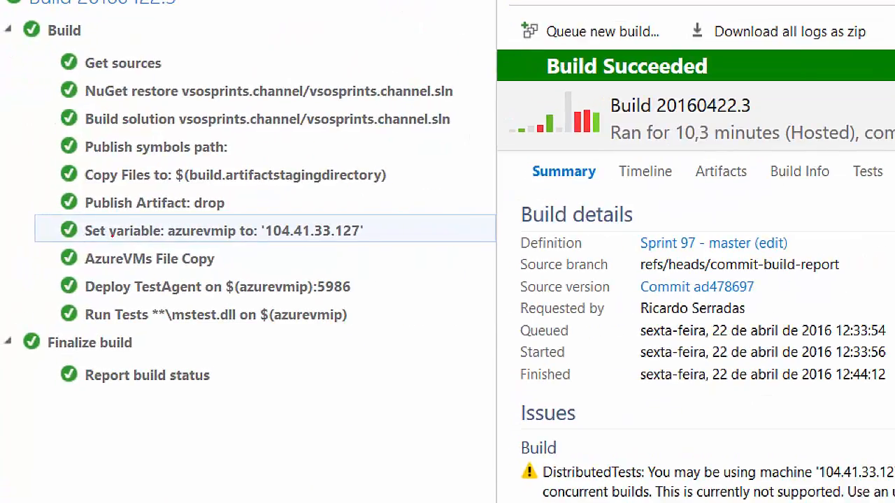
pyautogui.moveTo(365, 235); pyautogui.dragTo(432, 280)
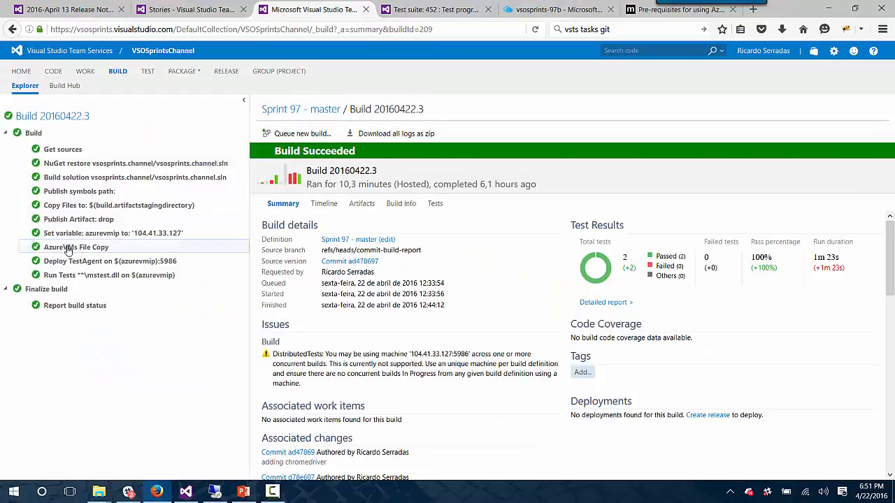
# Step: Open the AzureVMs File Copy log and read through to the end of the copy task
pyautogui.click(134, 266)
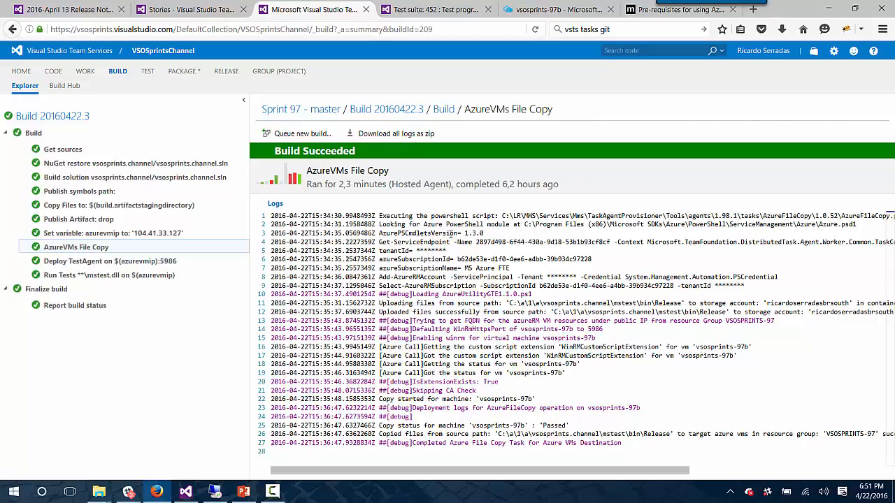
pyautogui.moveTo(451, 233); pyautogui.dragTo(681, 443)
pyautogui.click(682, 442)
# Step: Examine the Deploy TestAgent log, covering the provided inputs, the install and configure scripts, and the closing lines on test agent configuration
pyautogui.click(119, 261)
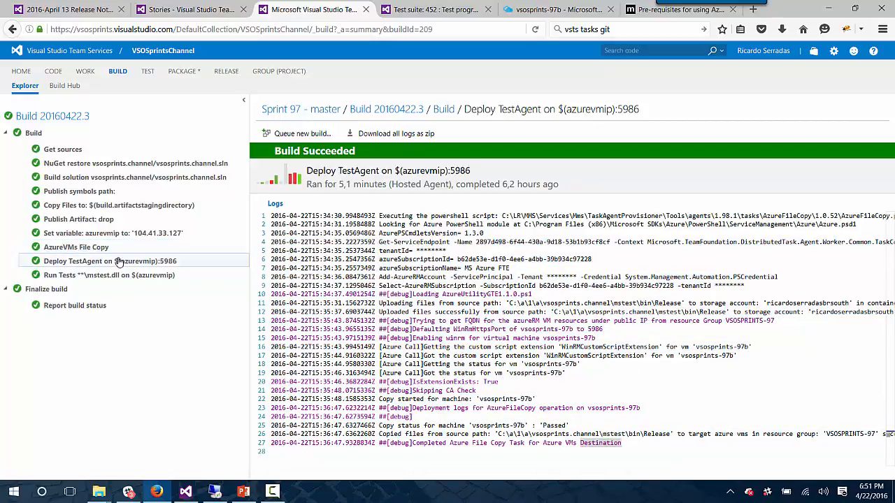
pyautogui.scroll(-1, 494, 295)
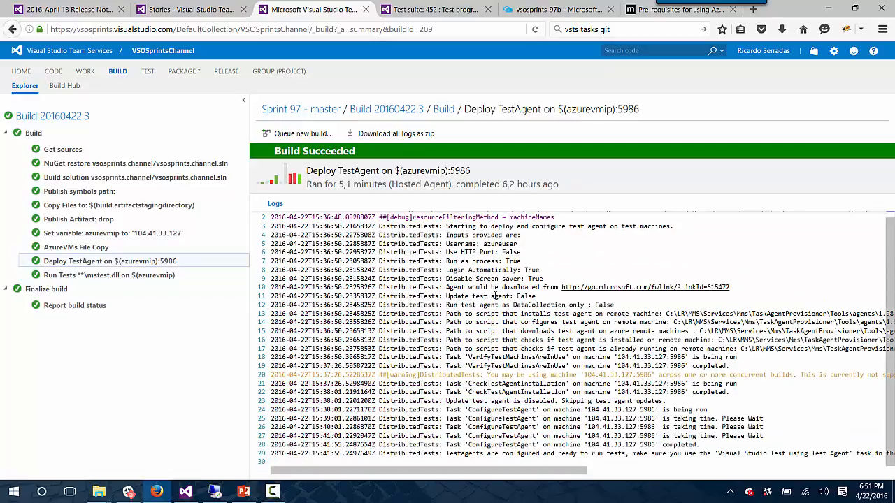
pyautogui.moveTo(472, 254); pyautogui.dragTo(553, 334)
pyautogui.click(561, 332)
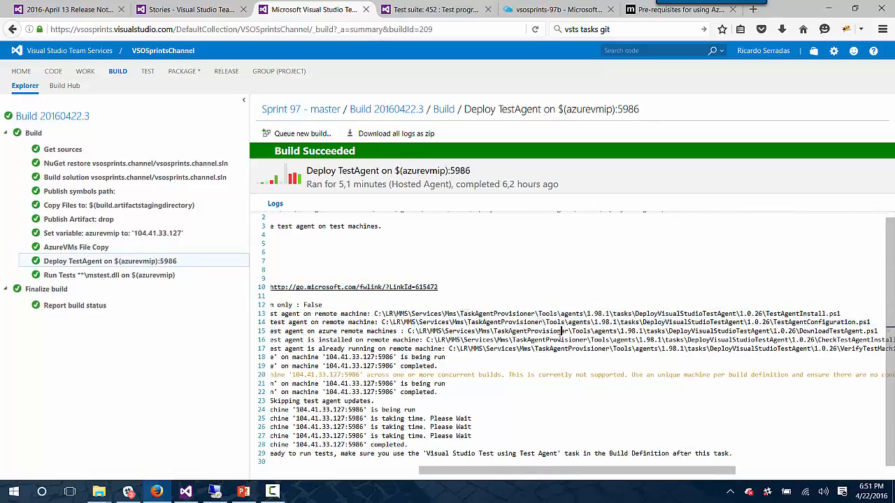
pyautogui.moveTo(493, 472); pyautogui.dragTo(355, 473)
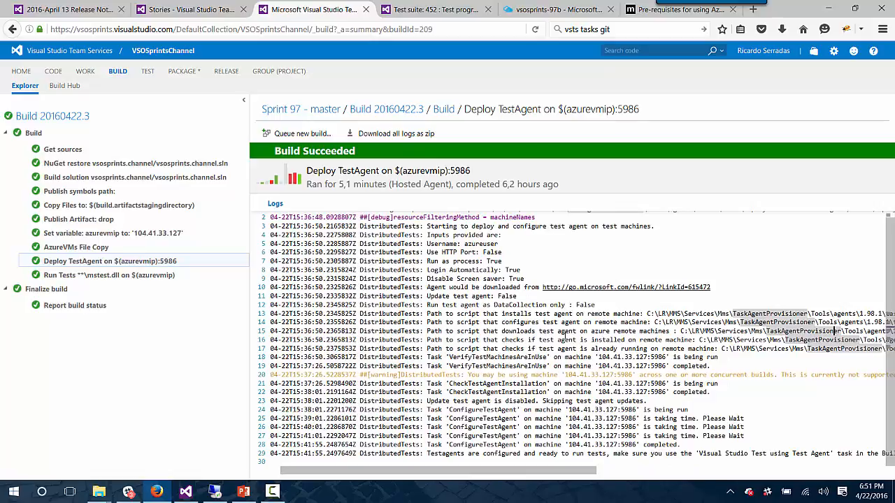
pyautogui.click(560, 331)
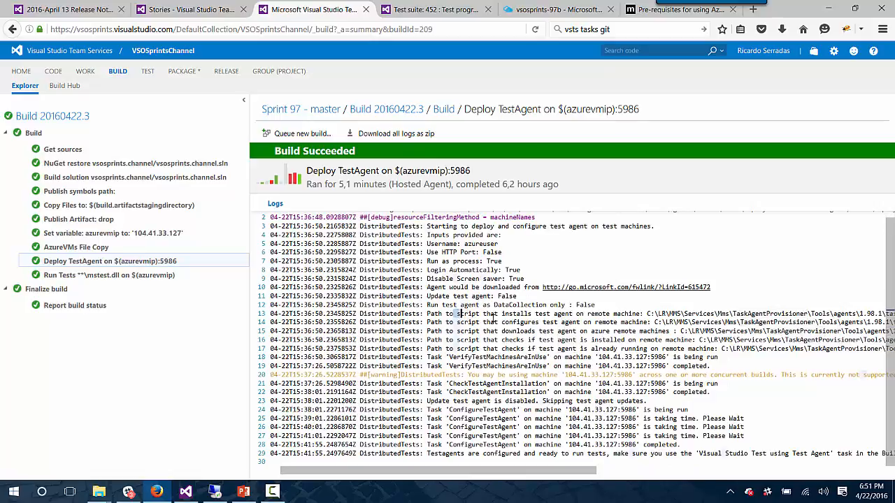
pyautogui.moveTo(455, 314); pyautogui.dragTo(633, 314)
pyautogui.click(607, 316)
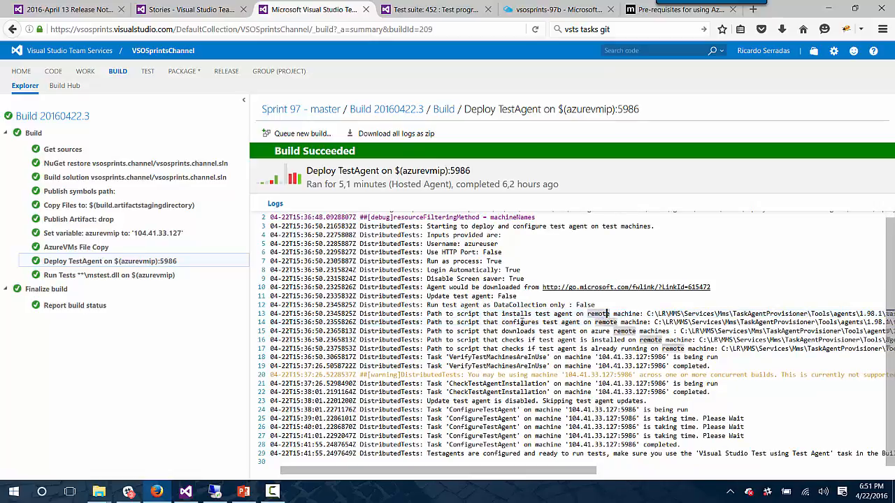
pyautogui.moveTo(516, 323); pyautogui.dragTo(587, 330)
pyautogui.click(599, 357)
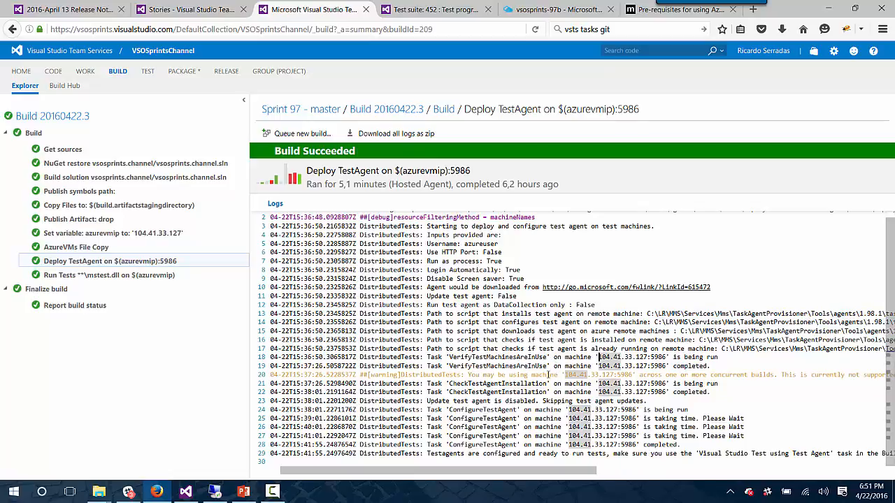
pyautogui.moveTo(485, 453); pyautogui.dragTo(632, 472)
# Step: Show the Run Tests log, highlighting the test run progress lines and the link for analyzing the run
pyautogui.click(110, 275)
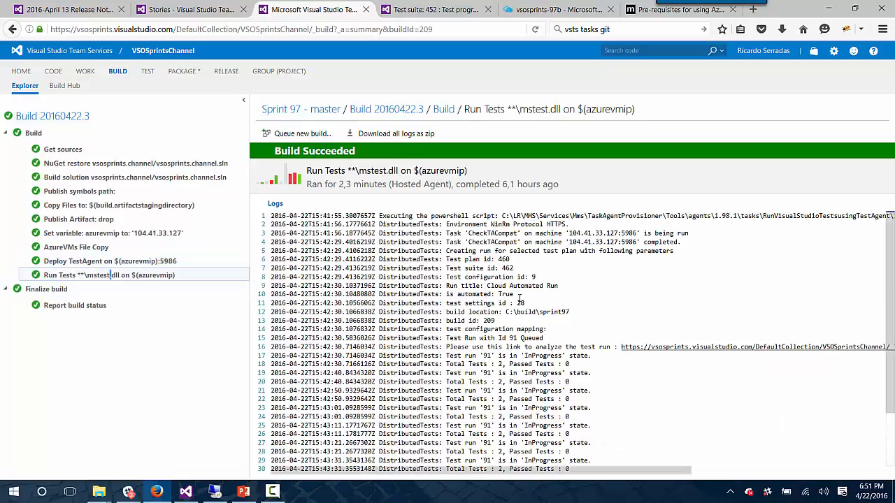
pyautogui.scroll(-3, 543, 294)
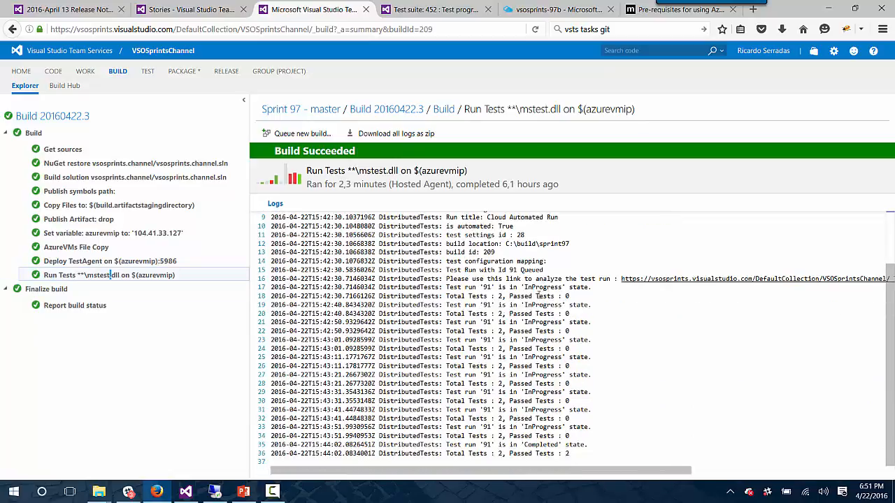
pyautogui.click(491, 287)
pyautogui.moveTo(451, 287); pyautogui.dragTo(585, 457)
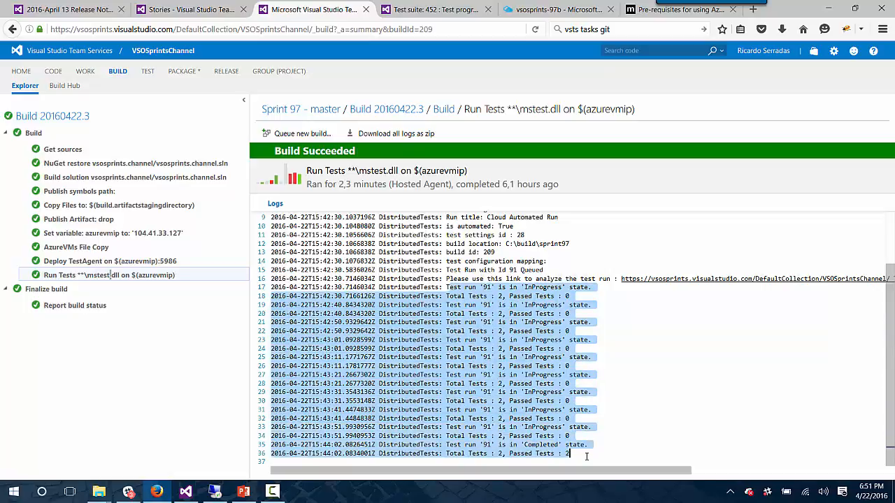
pyautogui.click(598, 419)
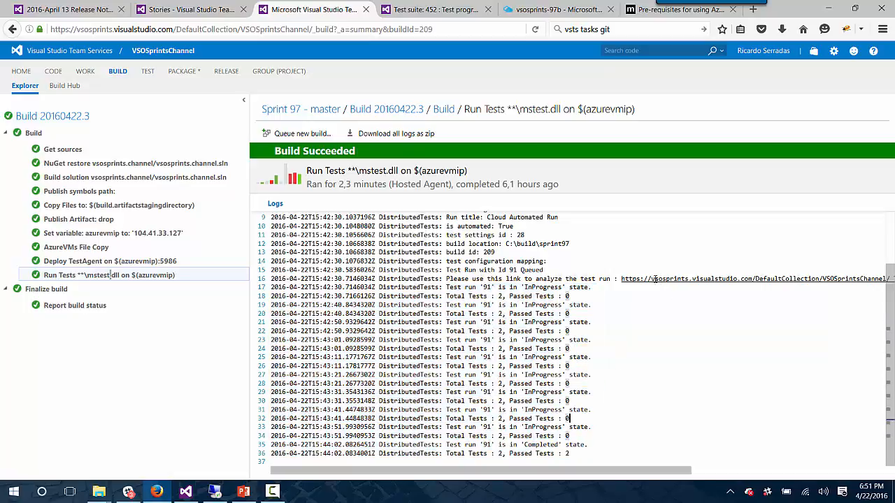
pyautogui.moveTo(622, 279); pyautogui.dragTo(652, 279)
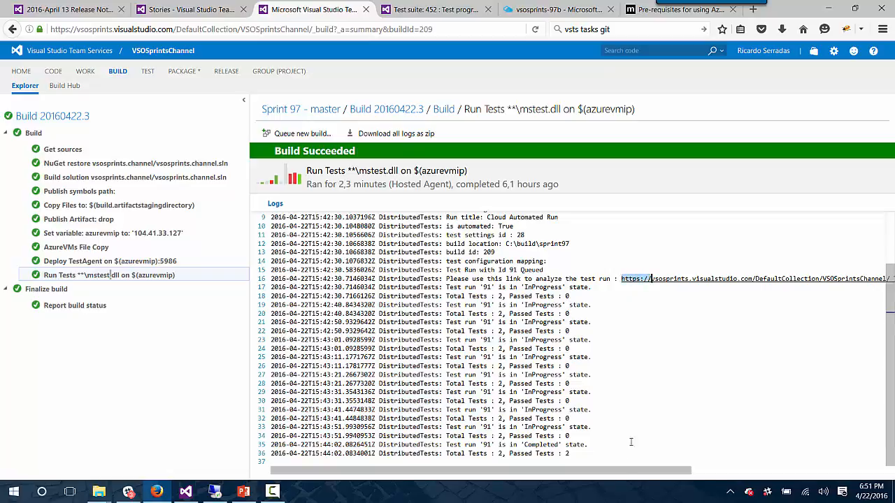
pyautogui.moveTo(627, 471); pyautogui.dragTo(538, 470)
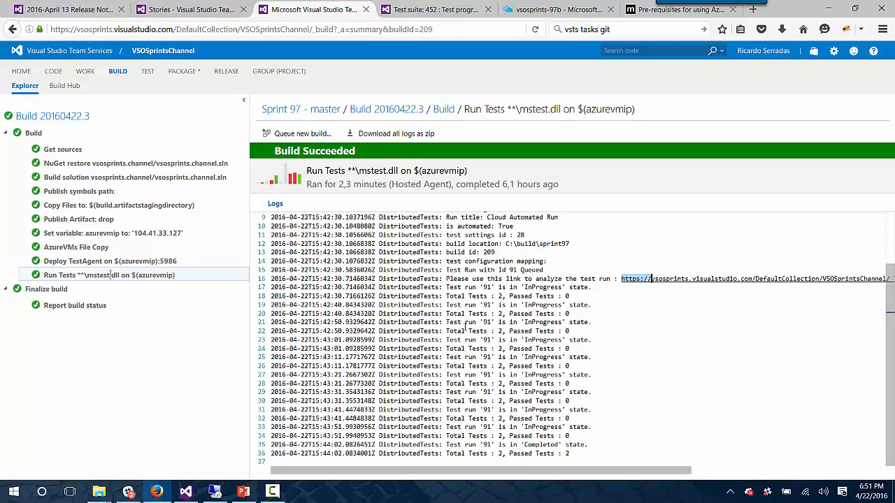
# Step: Return to the build 20160422.3 summary and mark the Test Results section with a box and arrows to total, passed and run duration
pyautogui.click(447, 111)
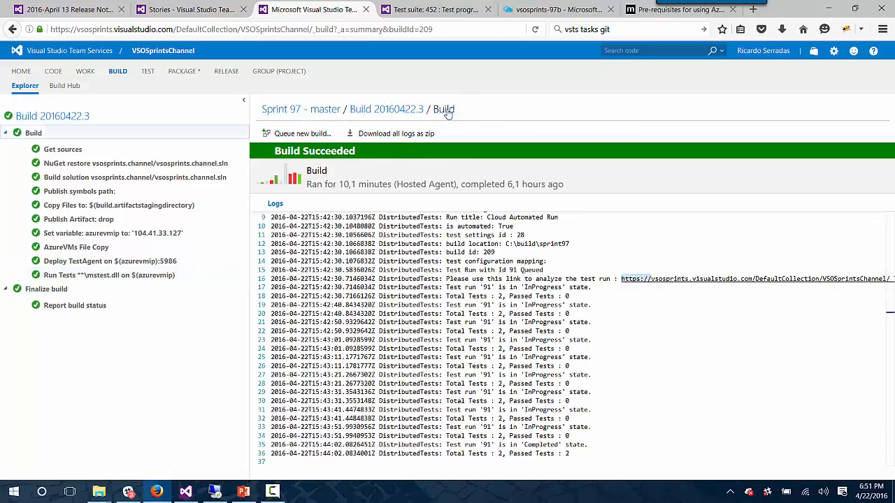
pyautogui.click(405, 111)
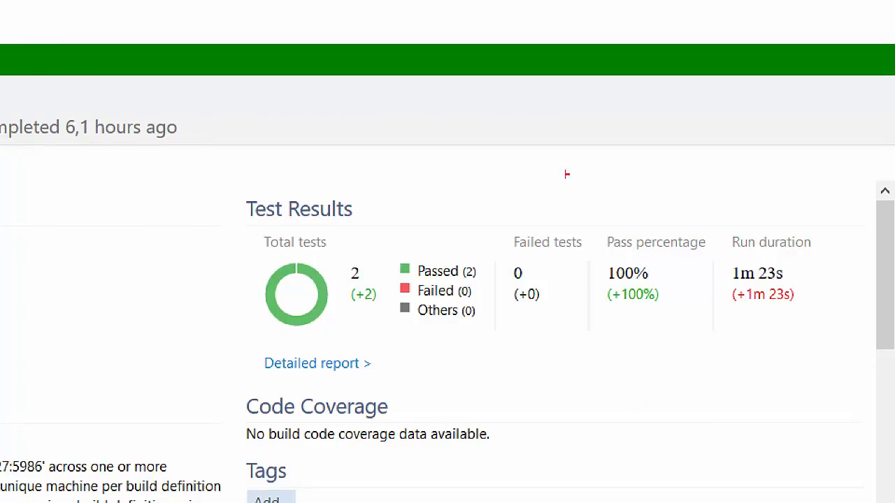
pyautogui.moveTo(236, 181)
pyautogui.mouseDown()
pyautogui.moveTo(519, 335)
pyautogui.moveTo(858, 330)
pyautogui.mouseUp()
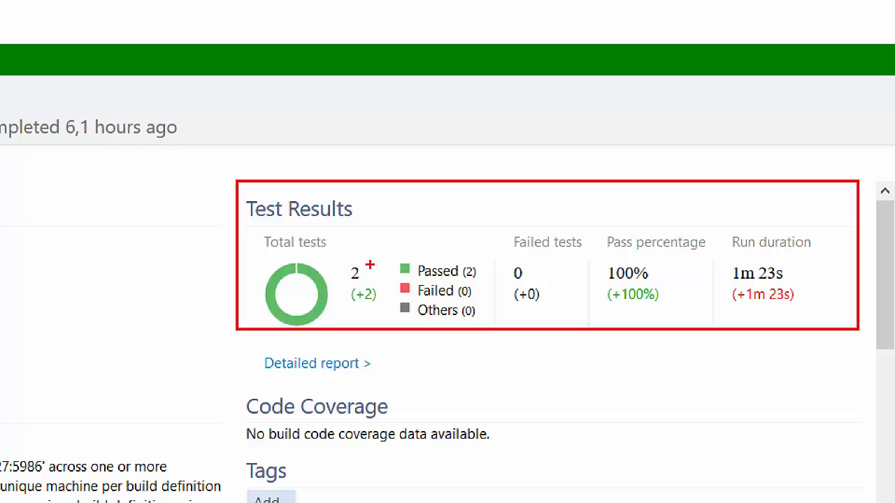
pyautogui.moveTo(368, 260); pyautogui.dragTo(484, 179)
pyautogui.moveTo(479, 255); pyautogui.dragTo(615, 128)
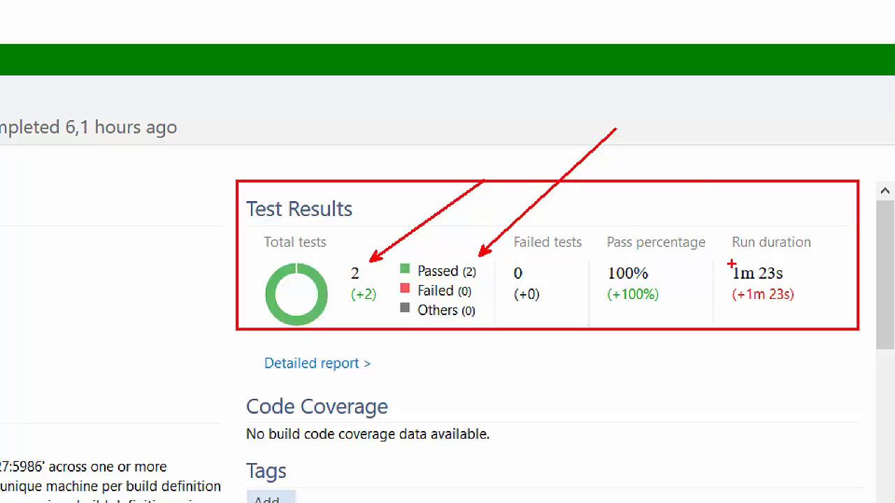
pyautogui.moveTo(731, 262); pyautogui.dragTo(659, 148)
pyautogui.press('Escape')
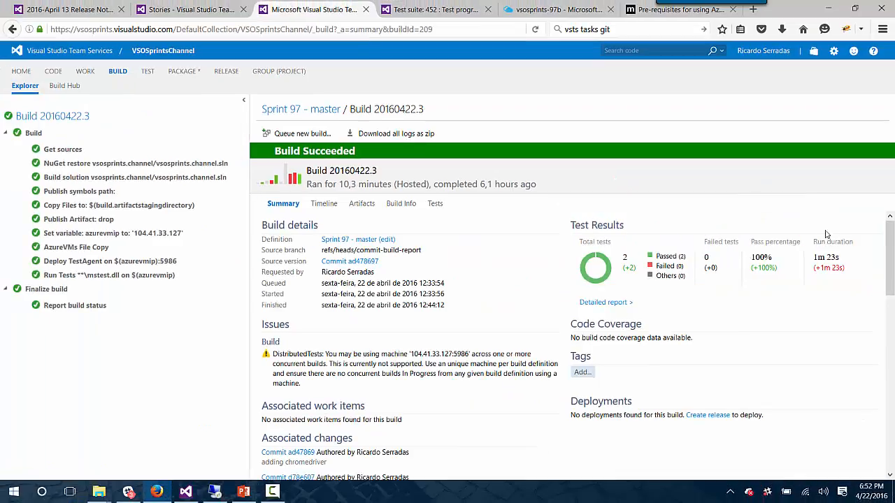
# Step: Open the detailed test report and filter the test results by the Passed outcome
pyautogui.click(612, 302)
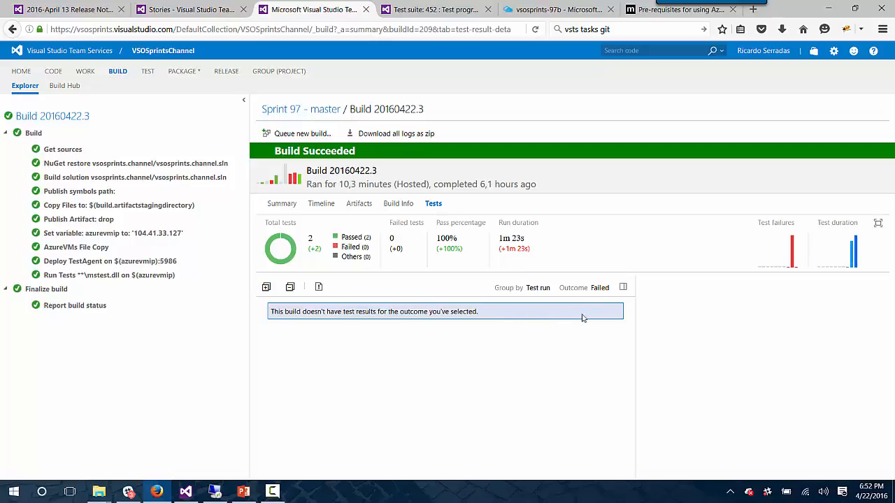
pyautogui.click(599, 288)
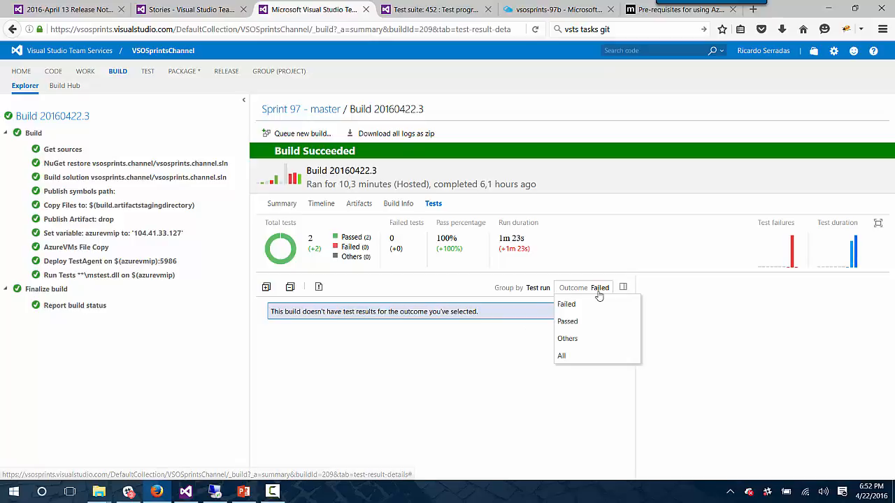
pyautogui.click(568, 320)
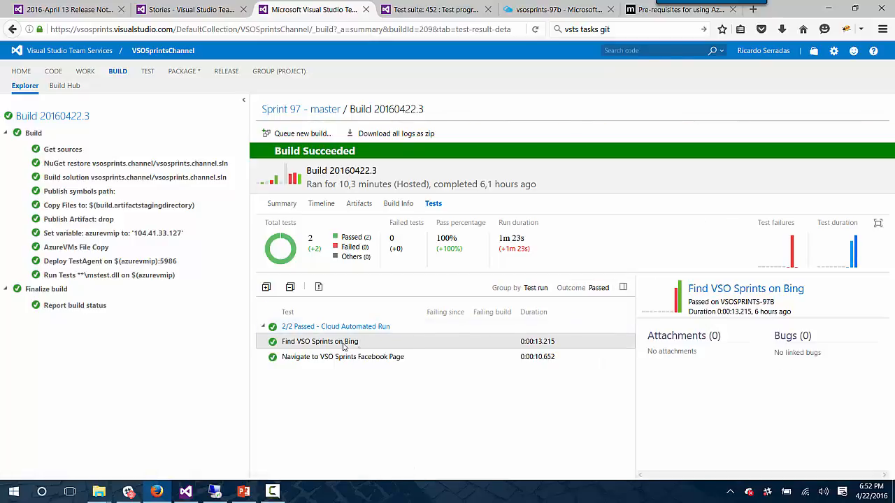
# Step: Compare the result details of the Find VSO Sprints on Bing and Navigate to VSO Sprints Facebook Page tests
pyautogui.click(393, 357)
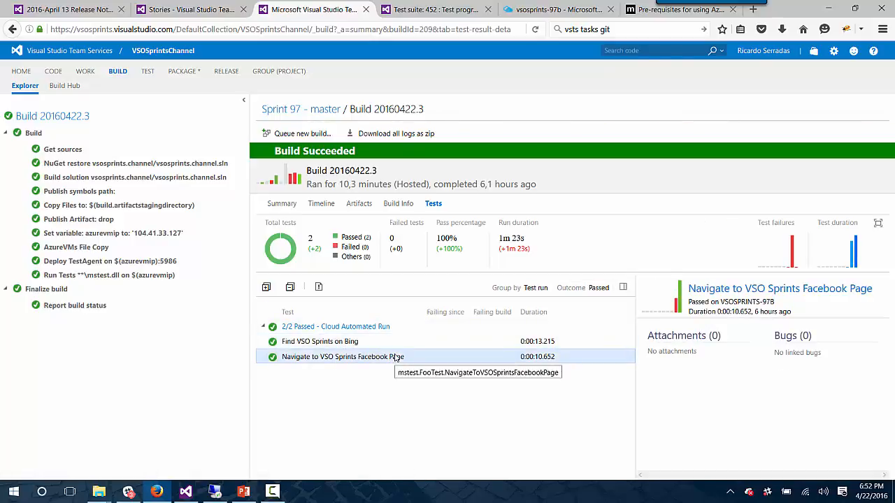
pyautogui.click(396, 343)
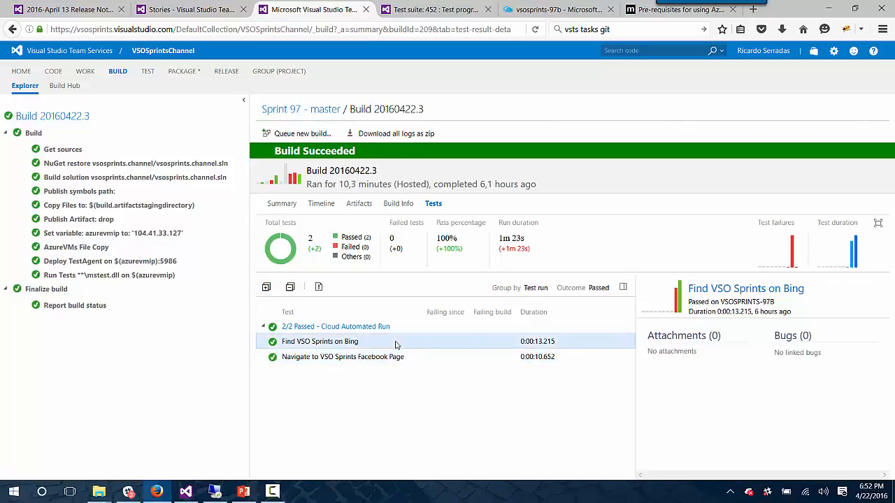
pyautogui.click(400, 358)
pyautogui.click(411, 343)
pyautogui.click(420, 359)
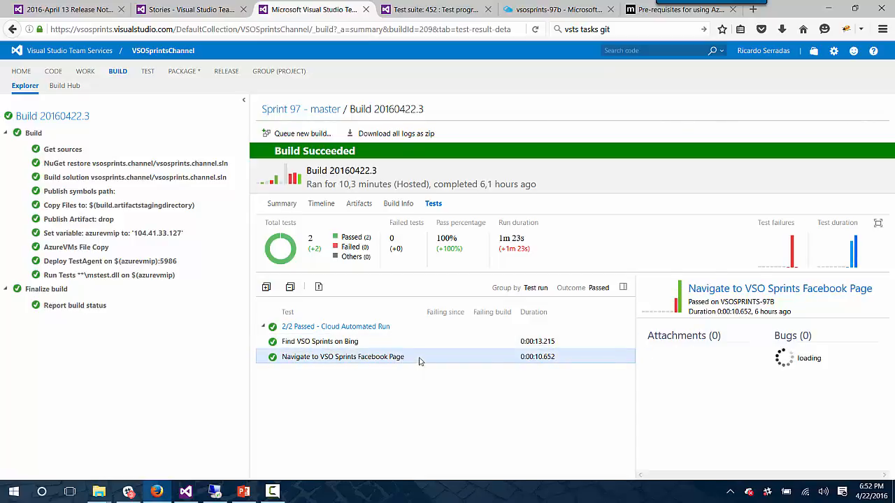
pyautogui.click(381, 343)
pyautogui.click(391, 358)
pyautogui.click(385, 344)
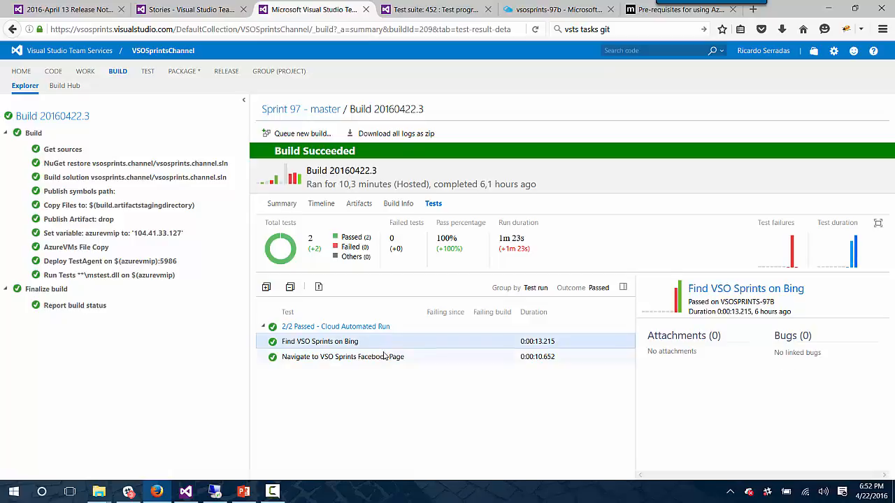
pyautogui.click(396, 358)
pyautogui.click(393, 344)
pyautogui.click(395, 359)
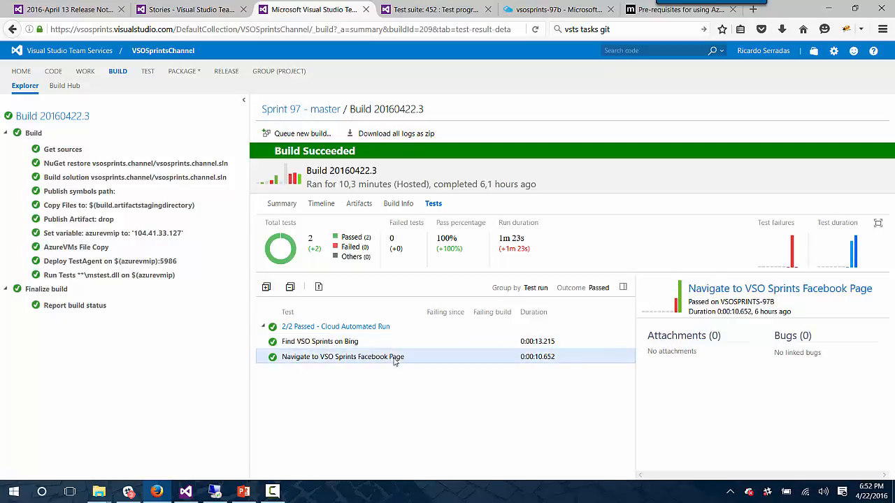